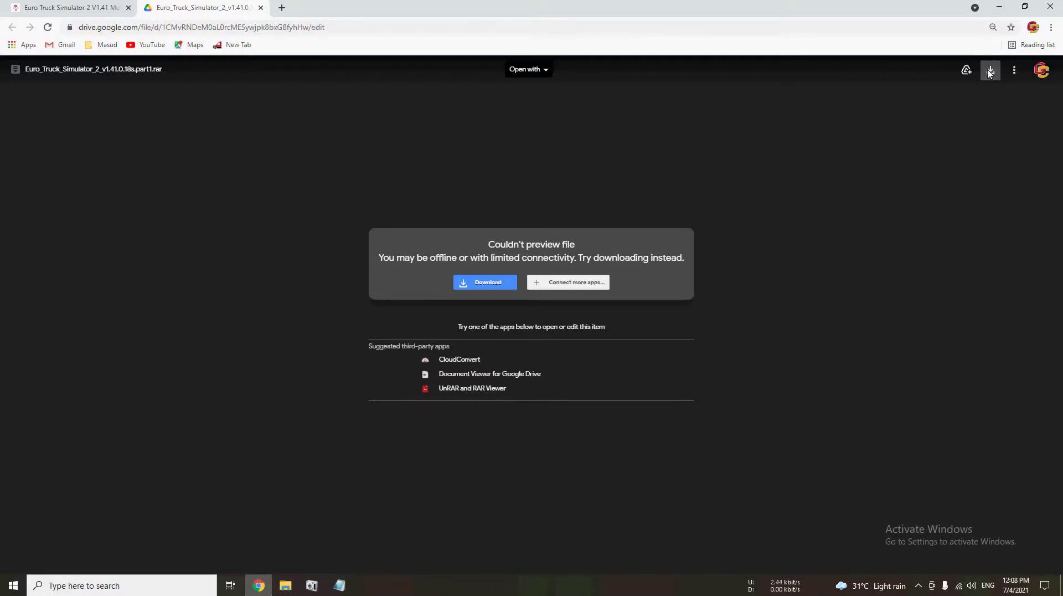
# Start downloading Euro_Truck_Simulator_2_v1.41.0.18s.part1.rar from Google Drive without a virus scan, and cancel the download.
pyautogui.click(494, 283)
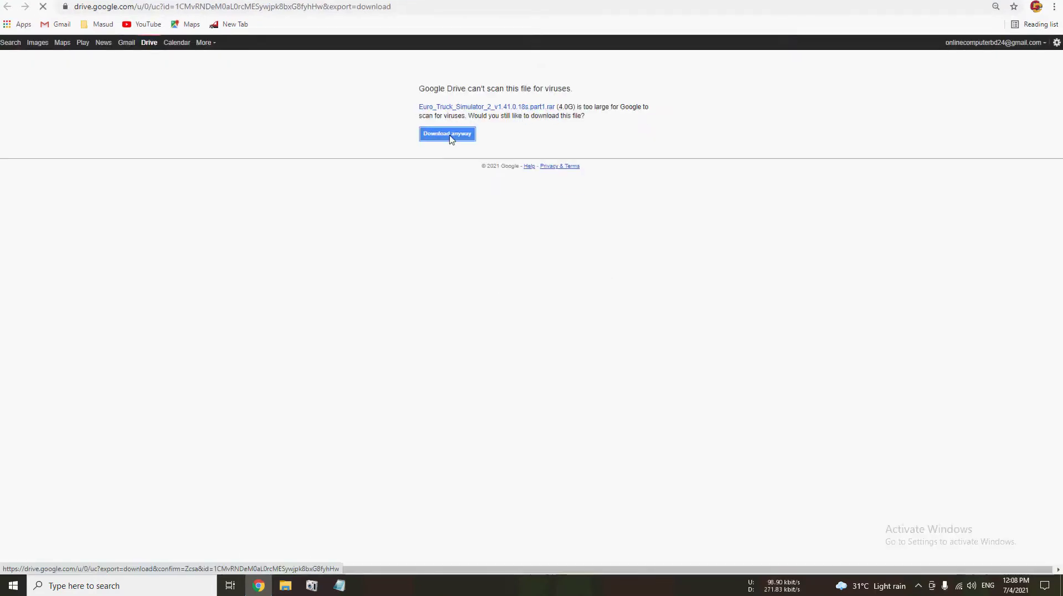
pyautogui.click(450, 135)
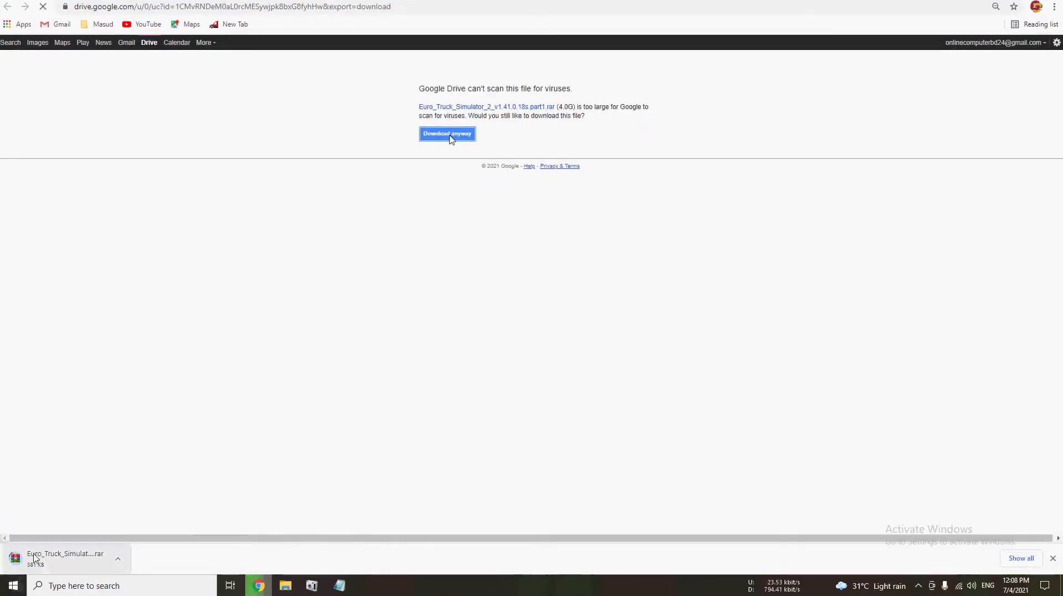
pyautogui.click(118, 560)
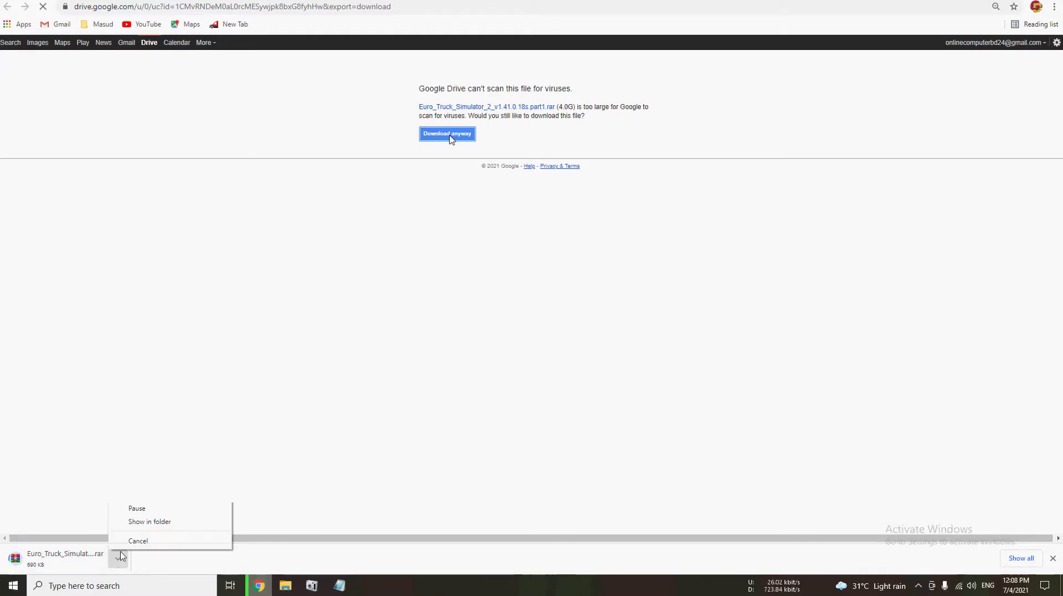
pyautogui.click(130, 541)
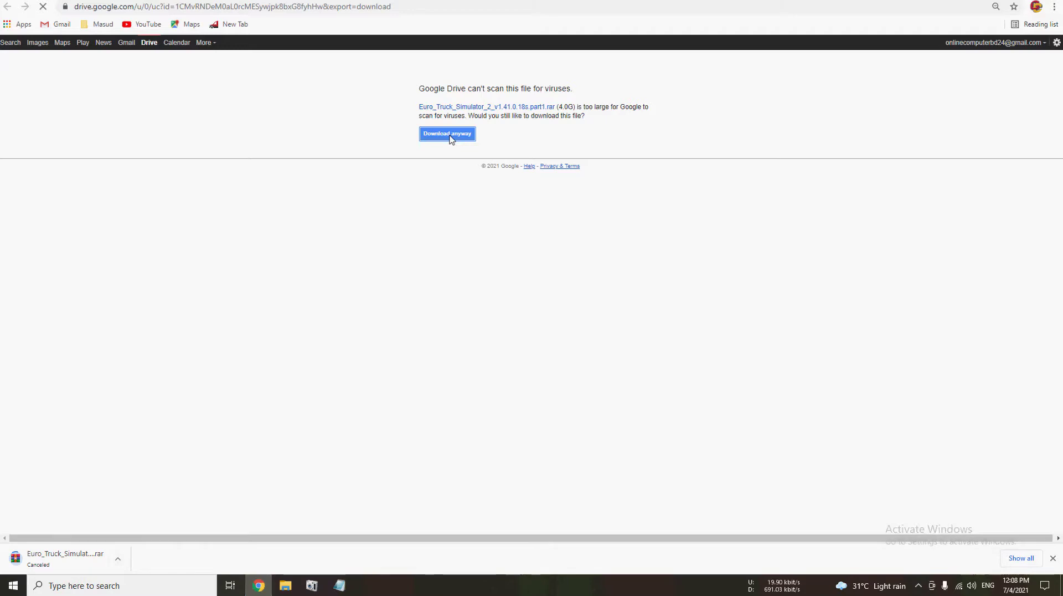
pyautogui.hotkey('ctrl', 'w')
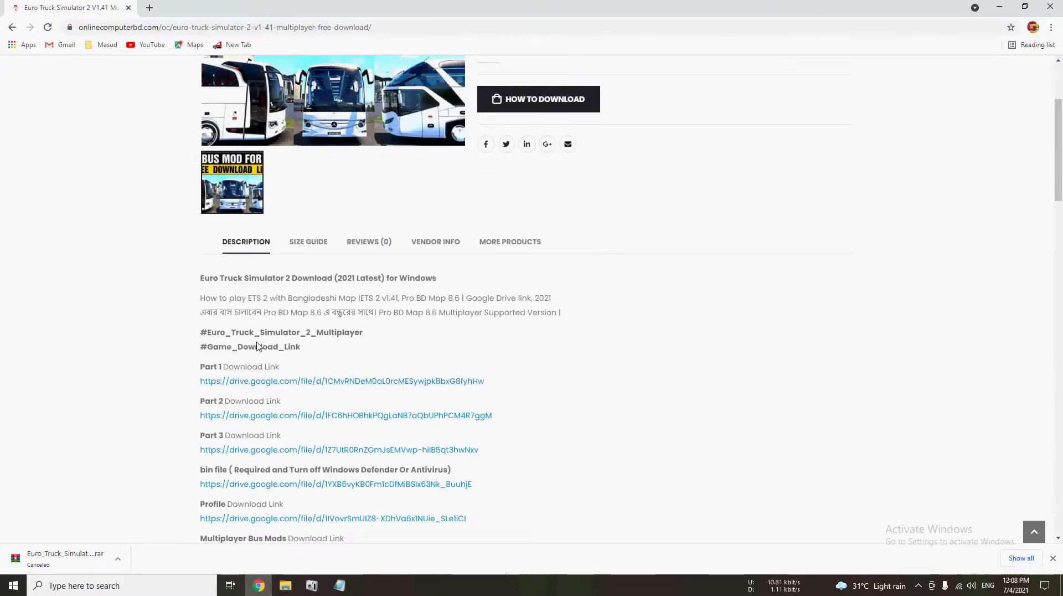
# Review the download links for the game parts, bin file, profile, bus mods and map in the product description.
pyautogui.scroll(-2, 257, 346)
pyautogui.moveTo(169, 279); pyautogui.dragTo(201, 339)
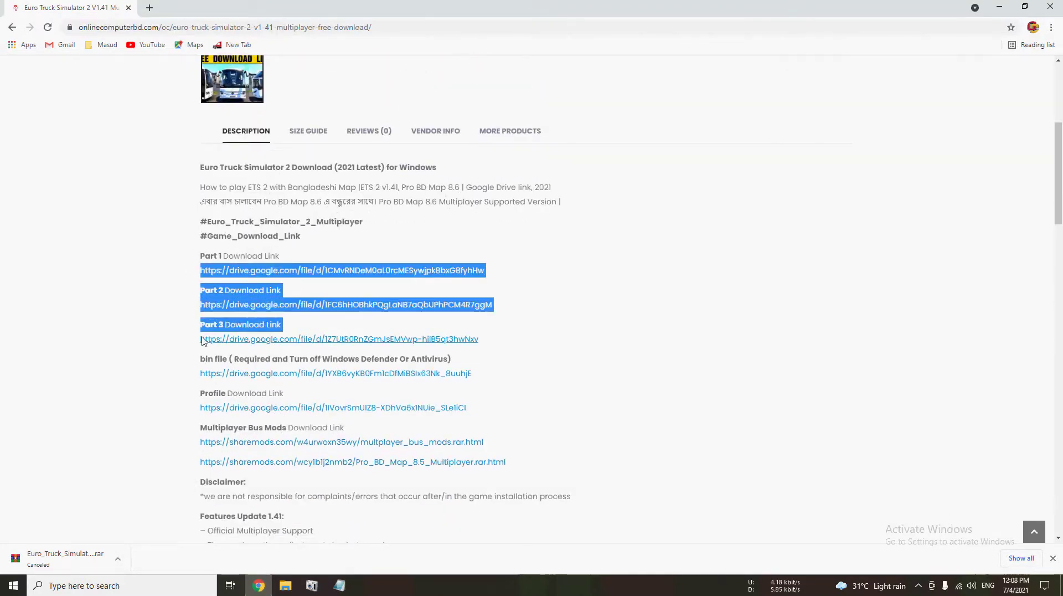
pyautogui.click(169, 400)
pyautogui.scroll(-1, 169, 400)
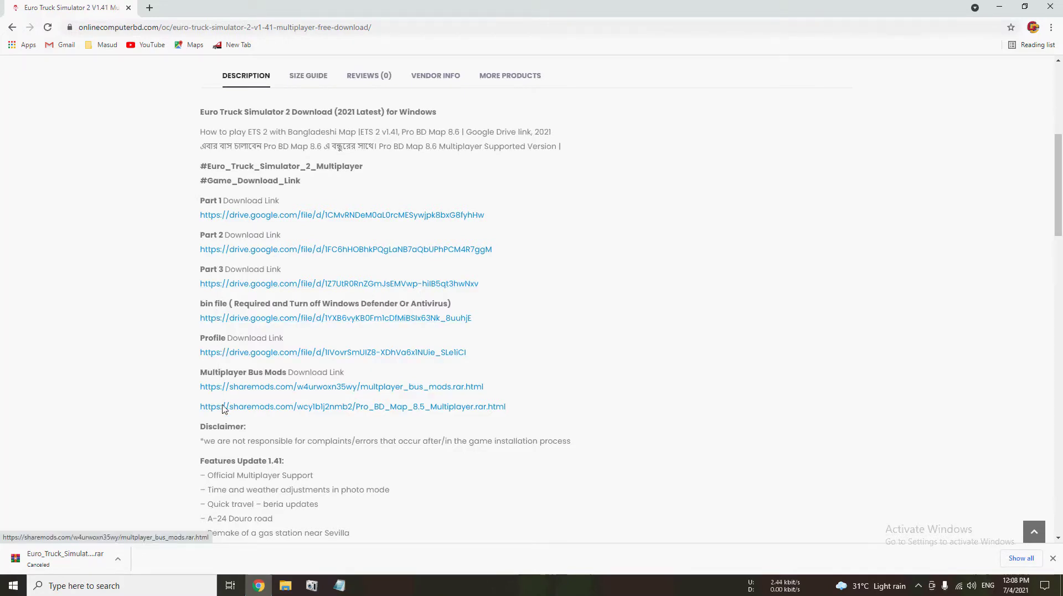
pyautogui.moveTo(520, 426); pyautogui.dragTo(185, 200)
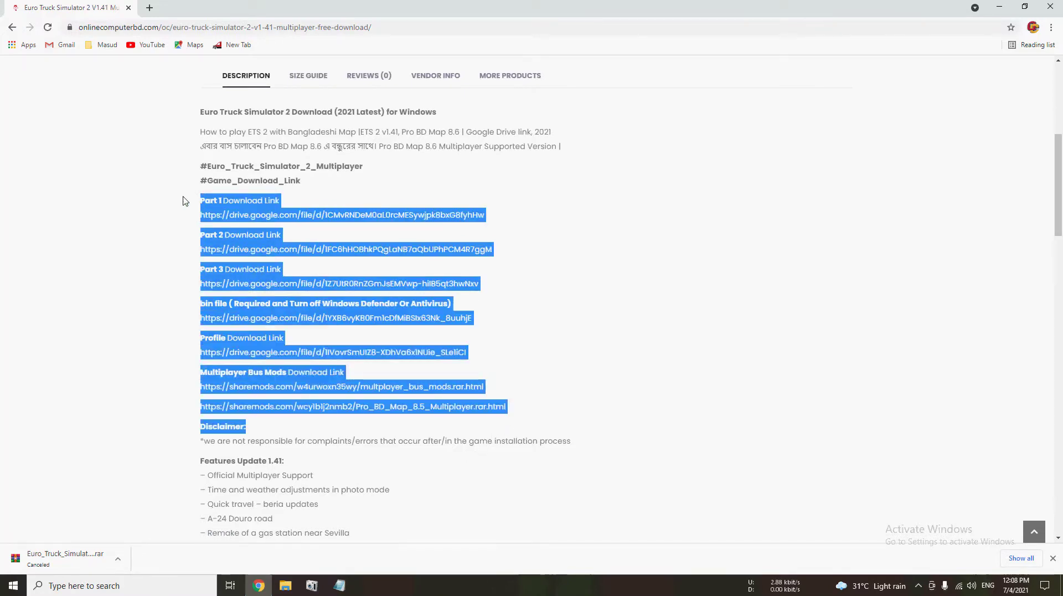
pyautogui.scroll(6, 267, 245)
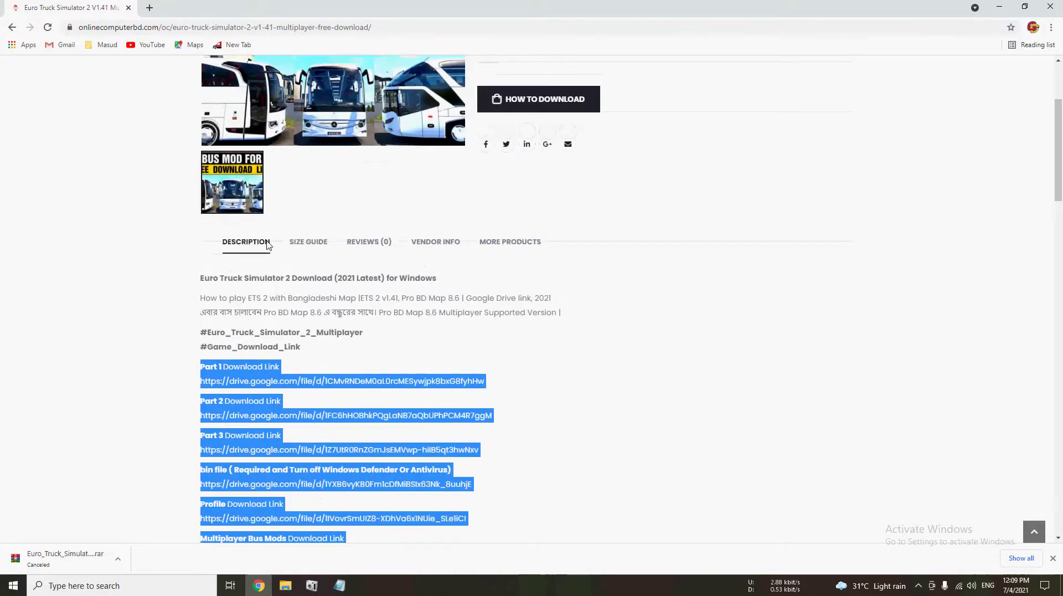
pyautogui.scroll(-1, 326, 343)
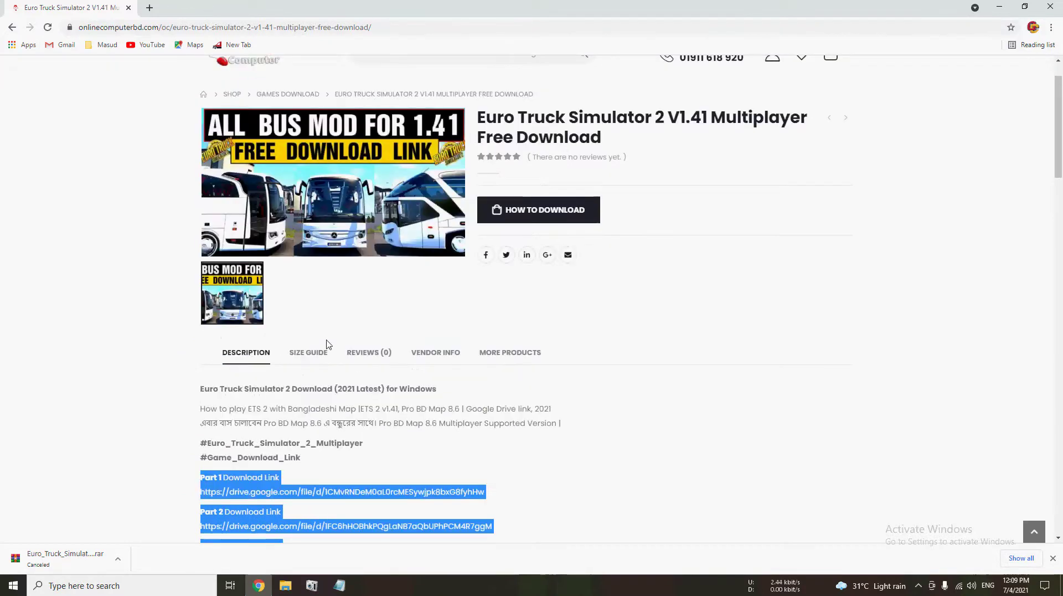
pyautogui.scroll(-3, 326, 344)
pyautogui.scroll(3, 326, 344)
pyautogui.scroll(-3, 331, 341)
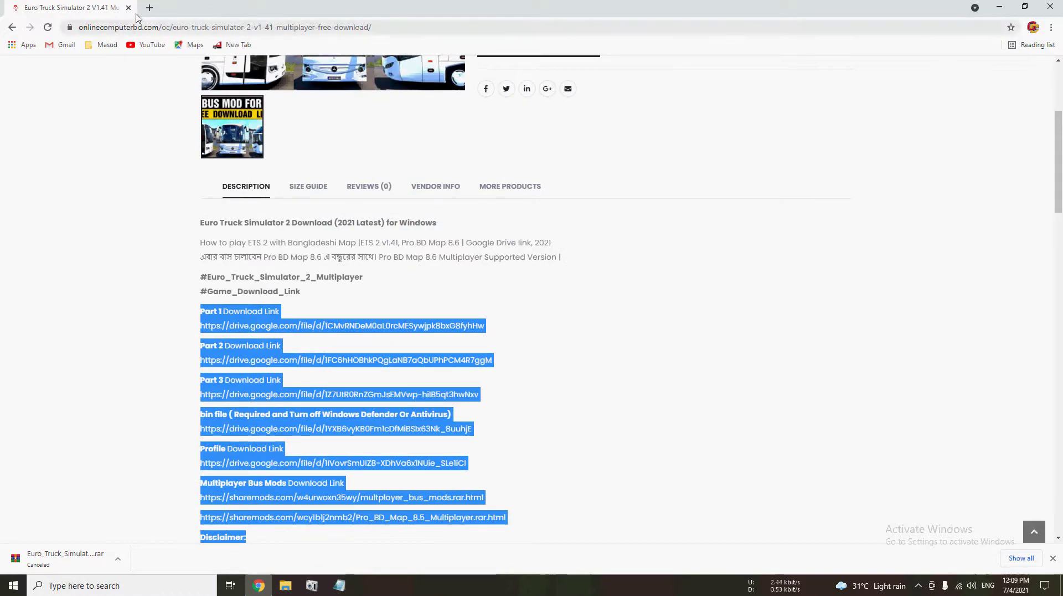
# Close the browser and the download note, and open the desktop folder Euro Truck Simulator 2 holding the archives.
pyautogui.click(1050, 8)
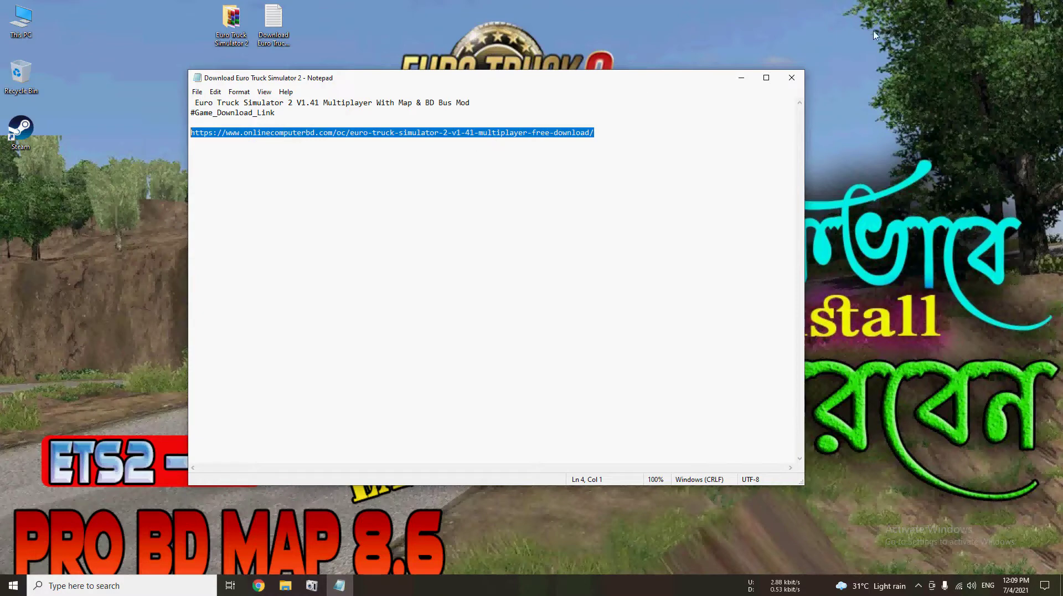
pyautogui.click(791, 79)
pyautogui.doubleClick(235, 21)
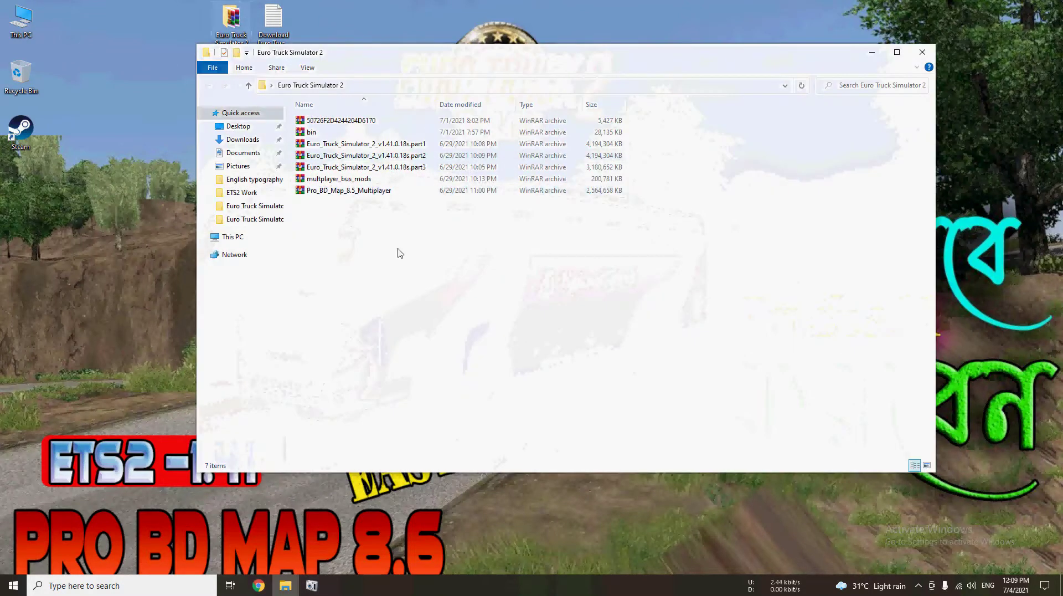
pyautogui.moveTo(413, 298); pyautogui.dragTo(340, 105)
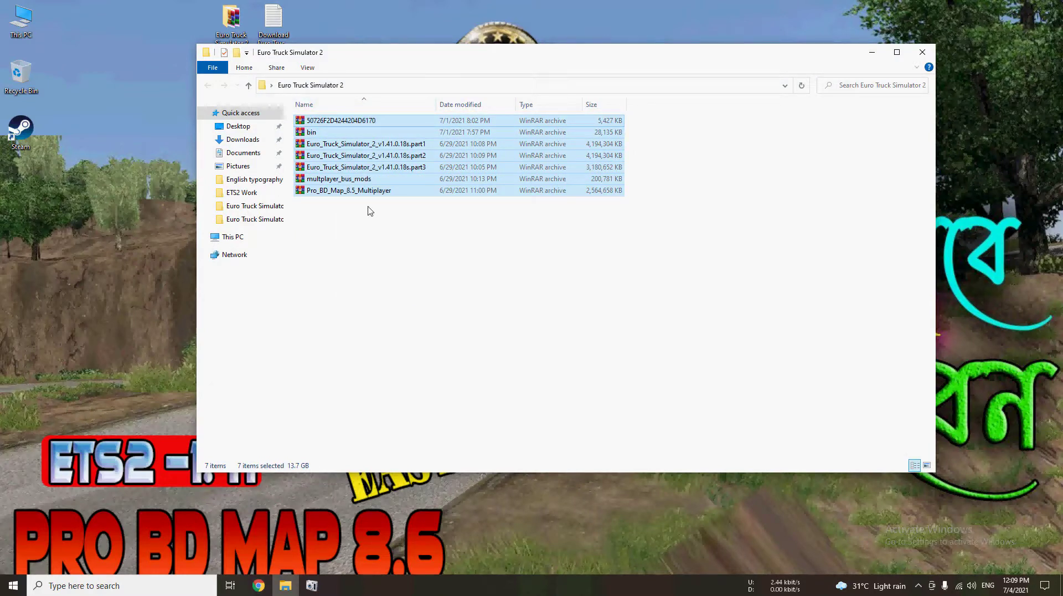
pyautogui.click(371, 225)
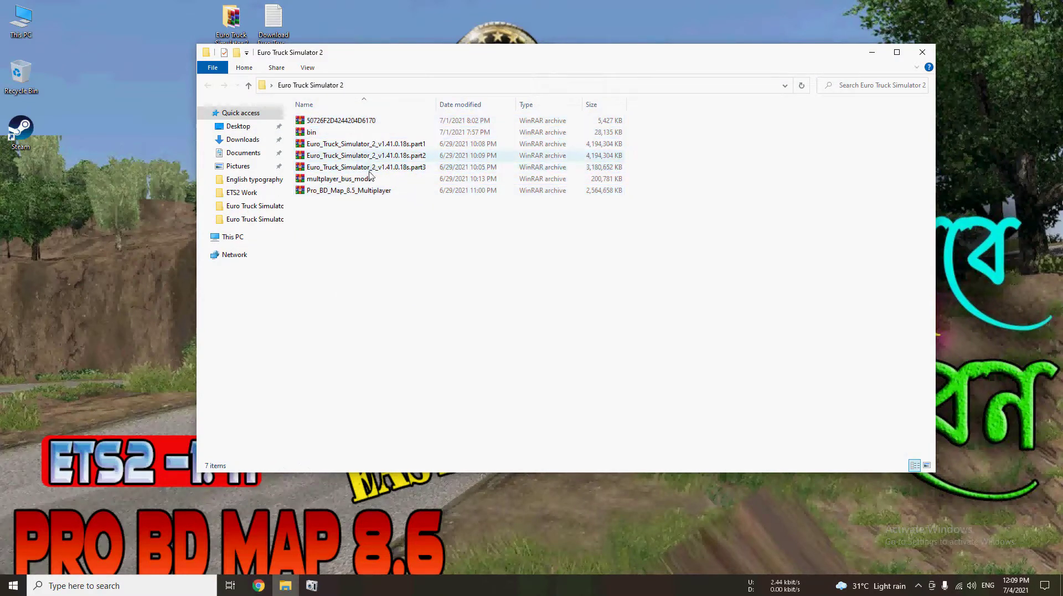
# Extract the multi-part game archive into the current folder, starting from Euro_Truck_Simulator_2_v1.41.0.18s.part1.
pyautogui.click(368, 168)
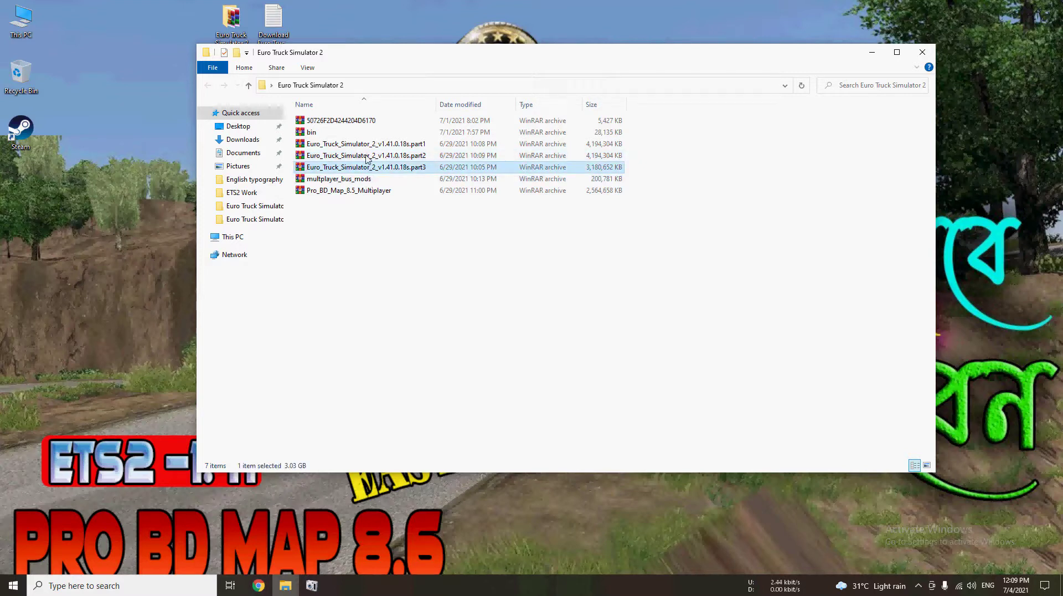
pyautogui.keyDown('shift'); pyautogui.click(368, 146); pyautogui.keyUp('shift')
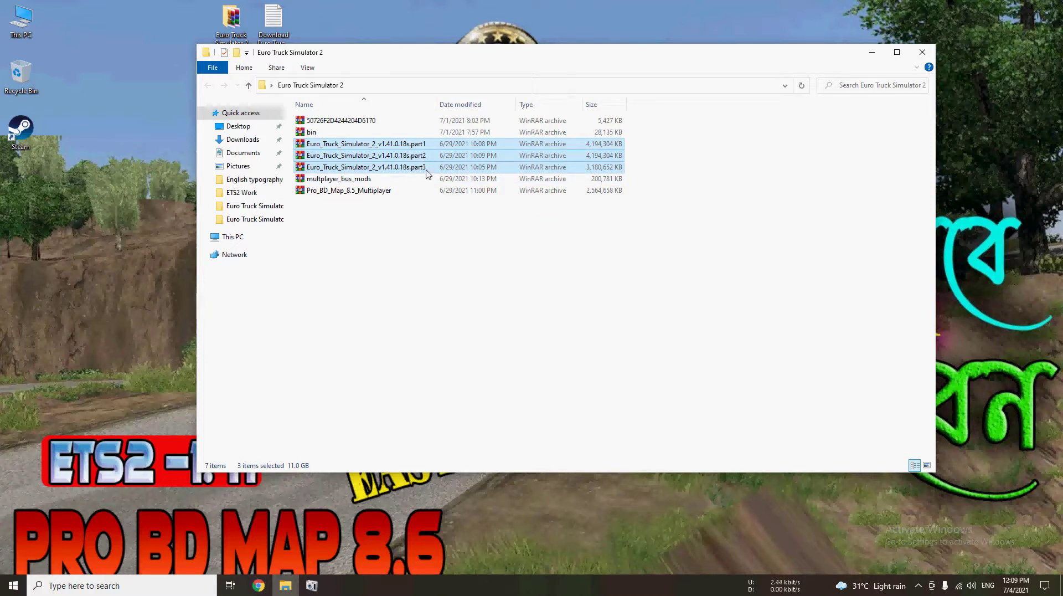
pyautogui.click(416, 218)
pyautogui.click(412, 146)
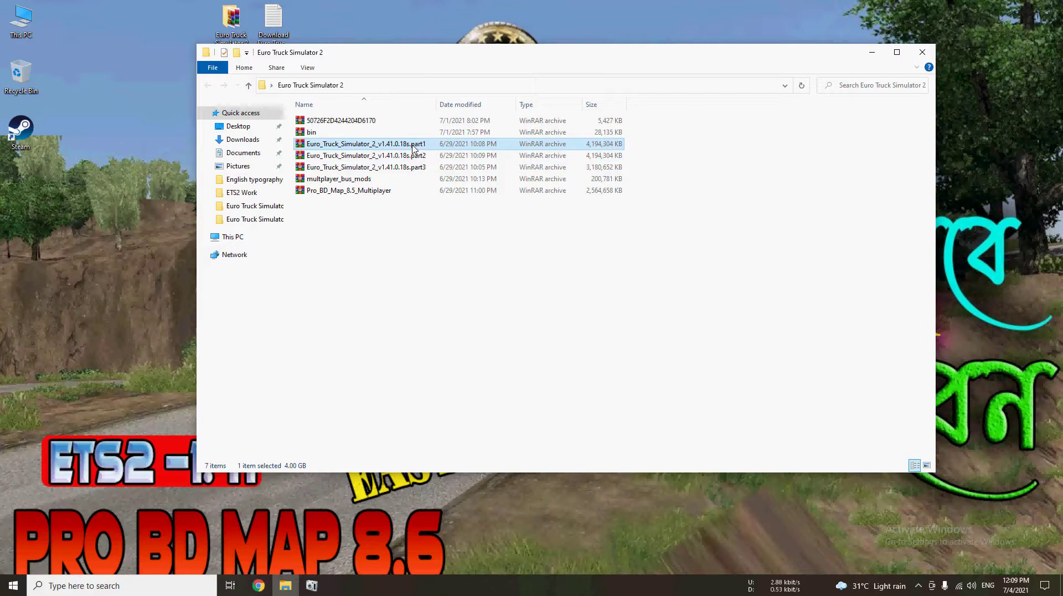
pyautogui.rightClick(413, 146)
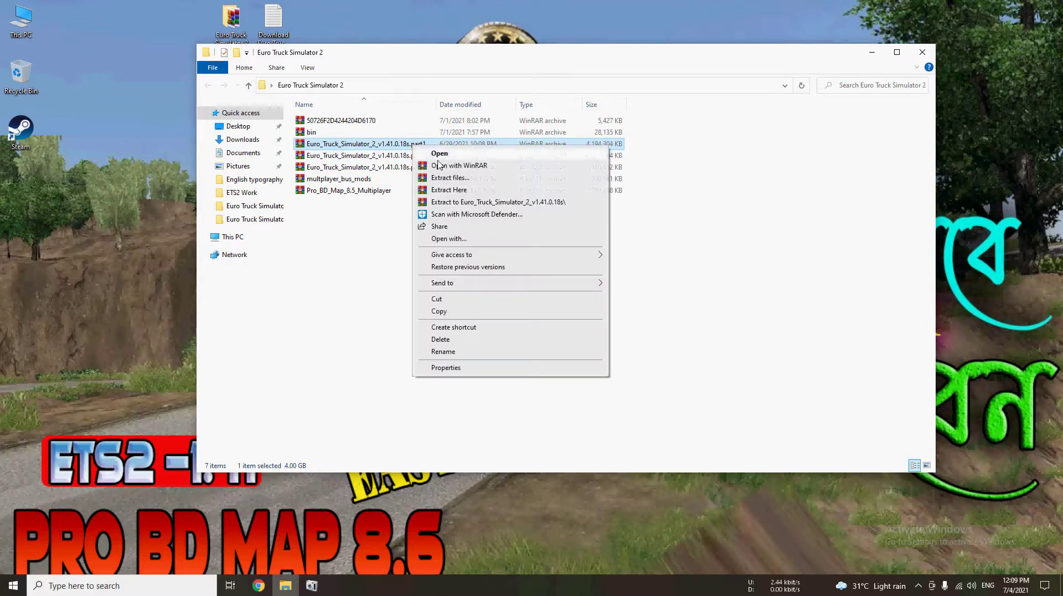
pyautogui.click(453, 190)
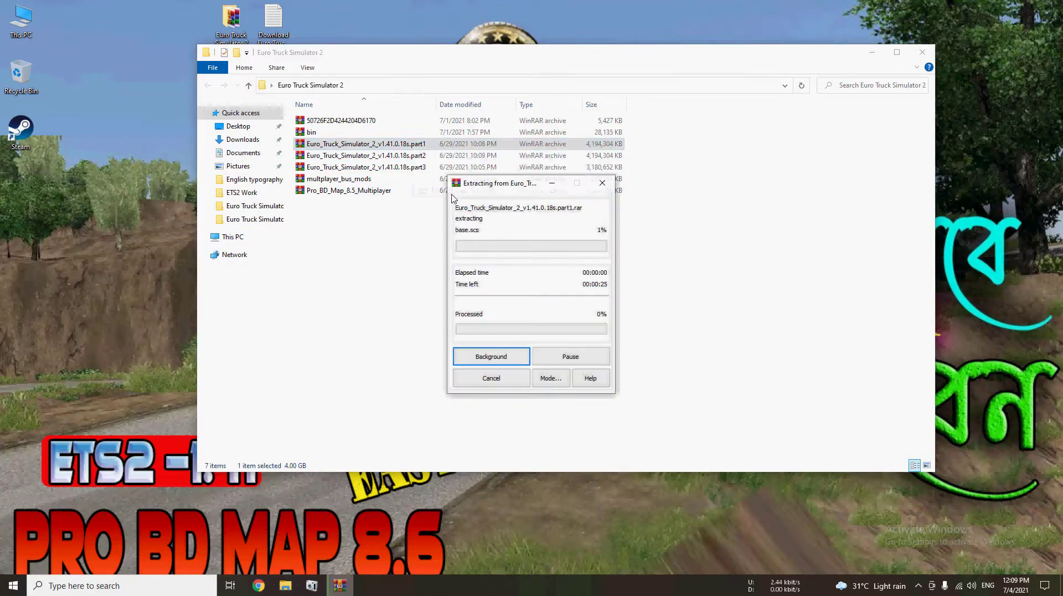
pyautogui.moveTo(504, 185); pyautogui.dragTo(621, 182)
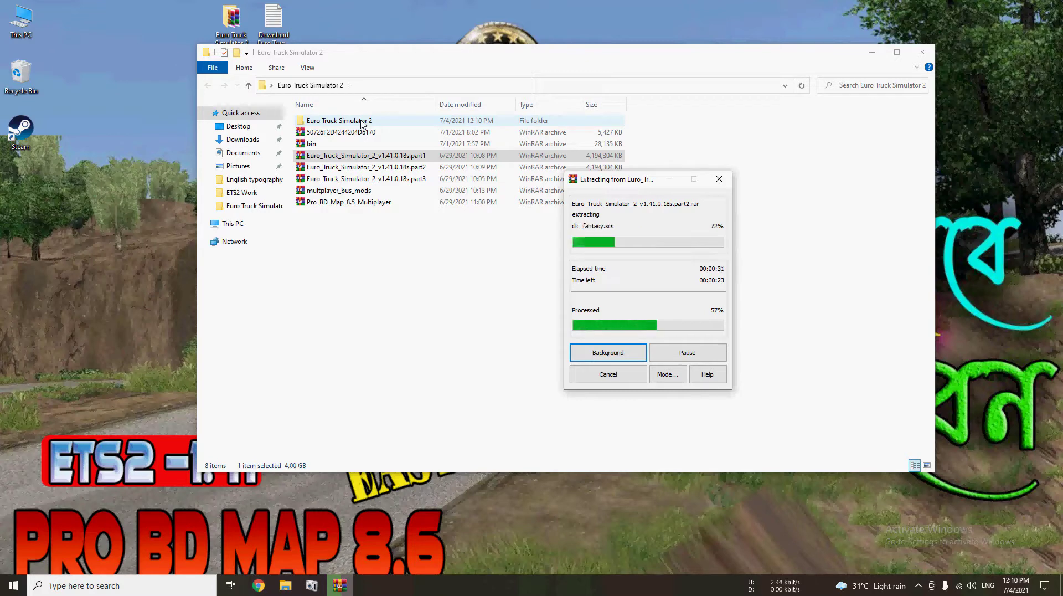
pyautogui.moveTo(637, 179); pyautogui.dragTo(717, 151)
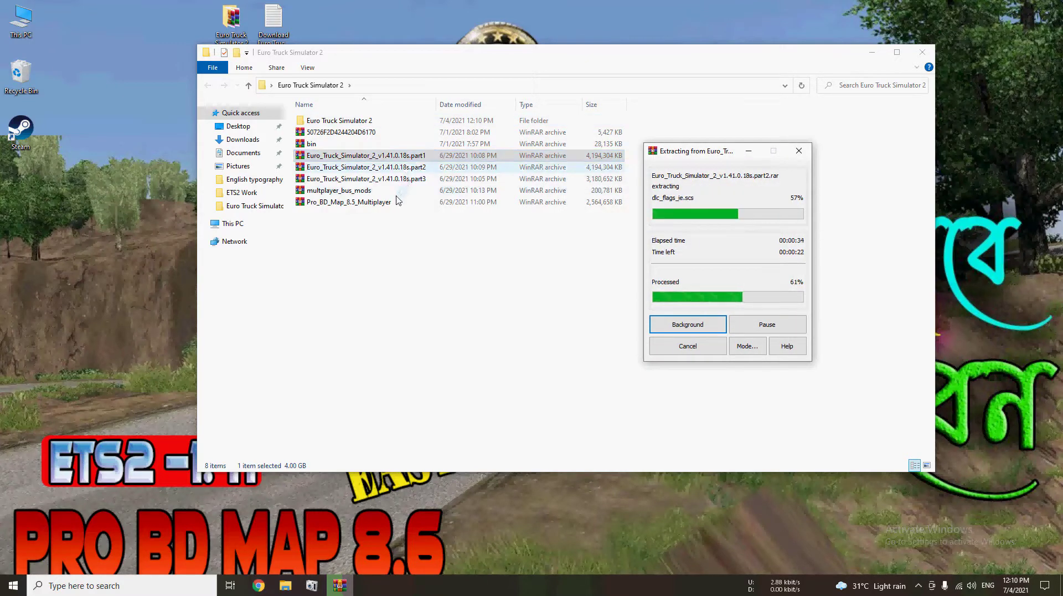
pyautogui.moveTo(702, 158); pyautogui.dragTo(553, 122)
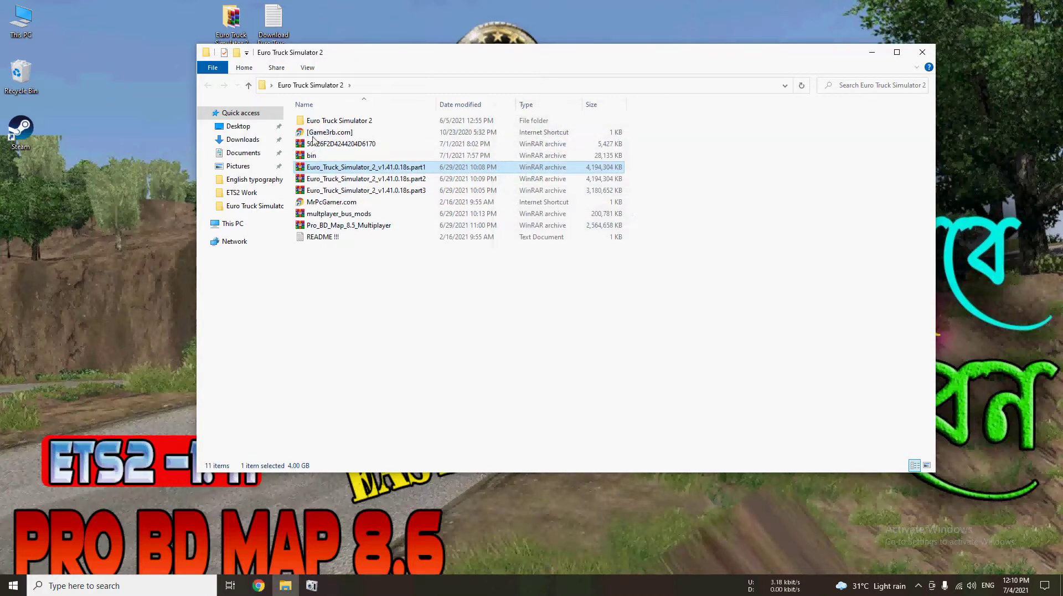
# Look through the contents of the extracted Euro Truck Simulator 2 game folder and return to the parent folder.
pyautogui.doubleClick(299, 123)
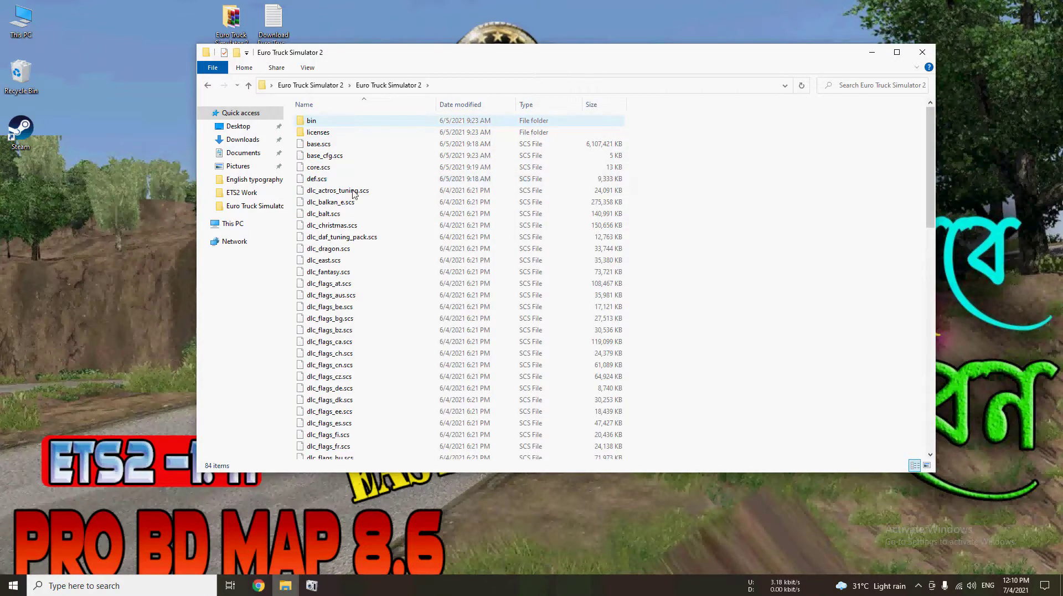
pyautogui.scroll(-13, 380, 278)
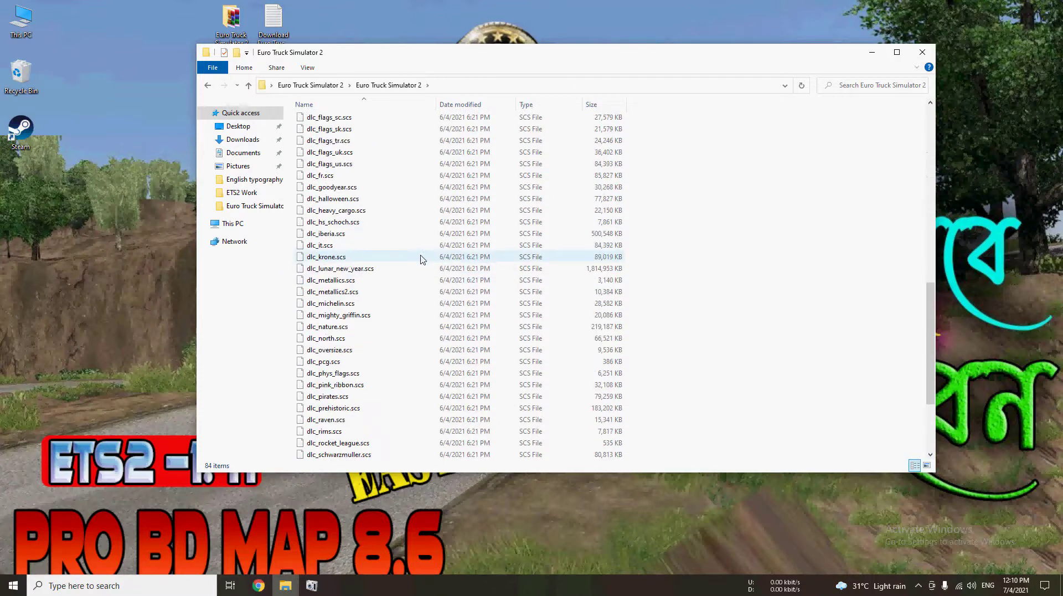
pyautogui.scroll(13, 422, 259)
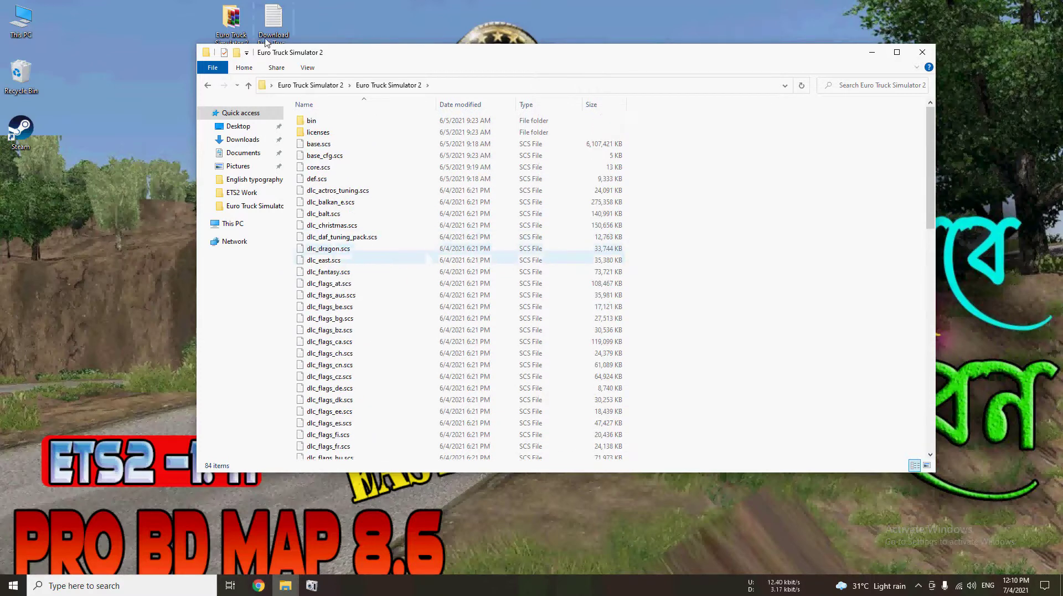
pyautogui.click(248, 86)
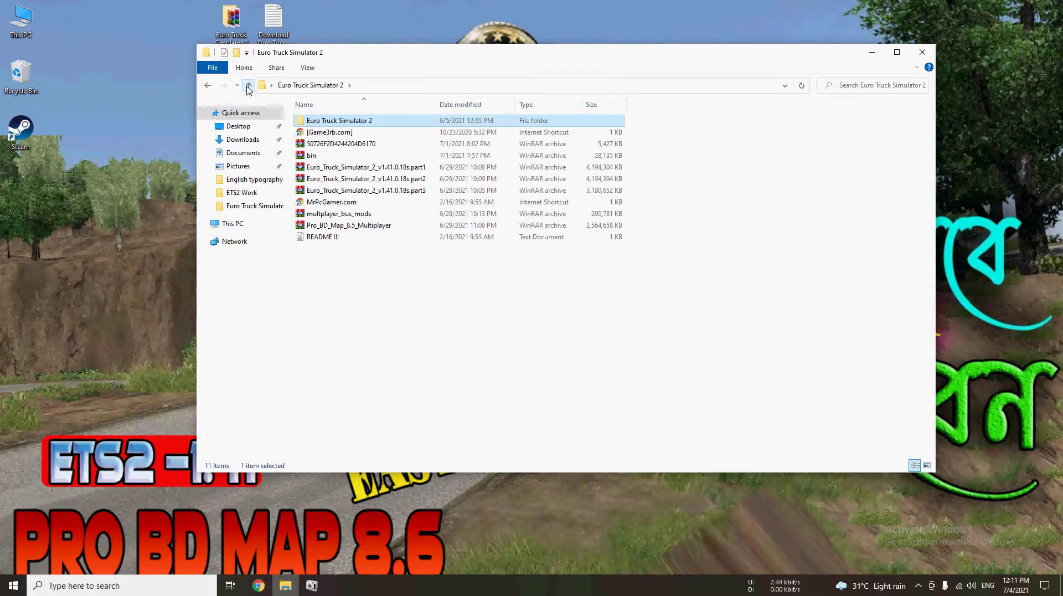
pyautogui.doubleClick(308, 122)
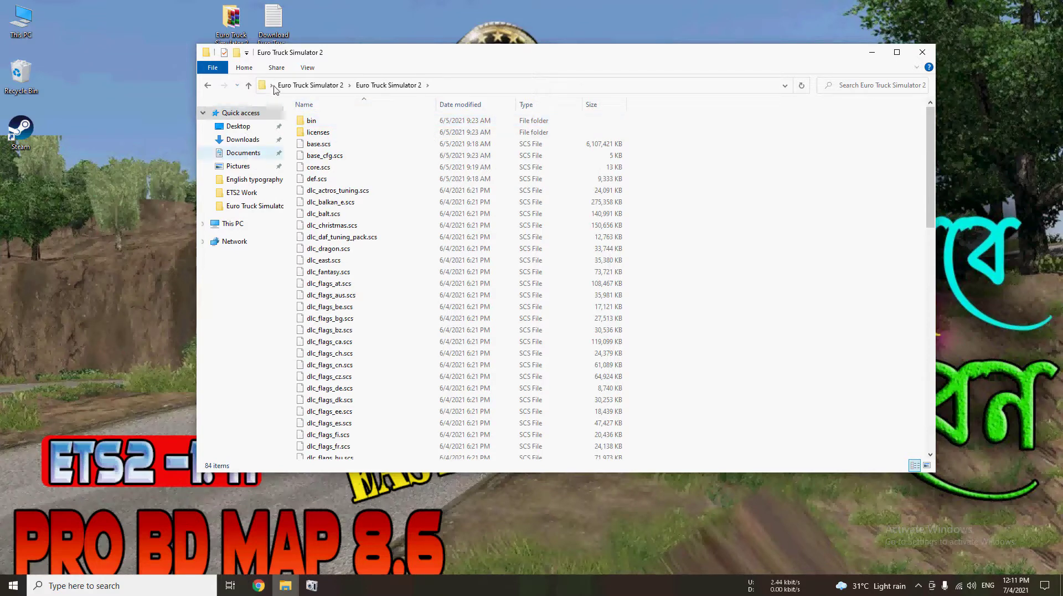
pyautogui.click(249, 86)
pyautogui.click(249, 86)
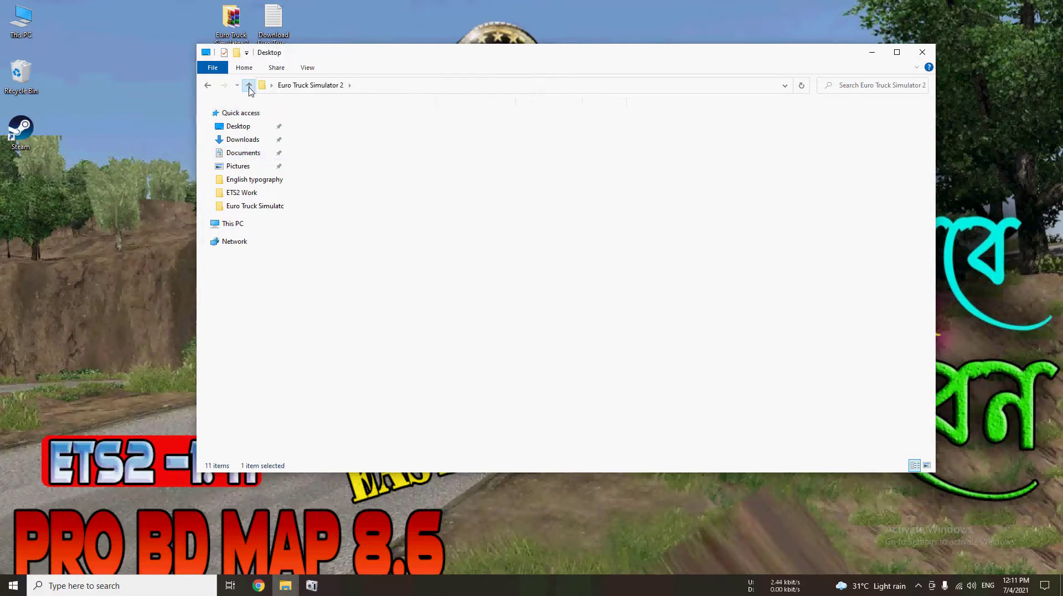
# Check the contents of the Documents folder under This PC and close the window.
pyautogui.click(242, 156)
pyautogui.hotkey('alt', 'F4')
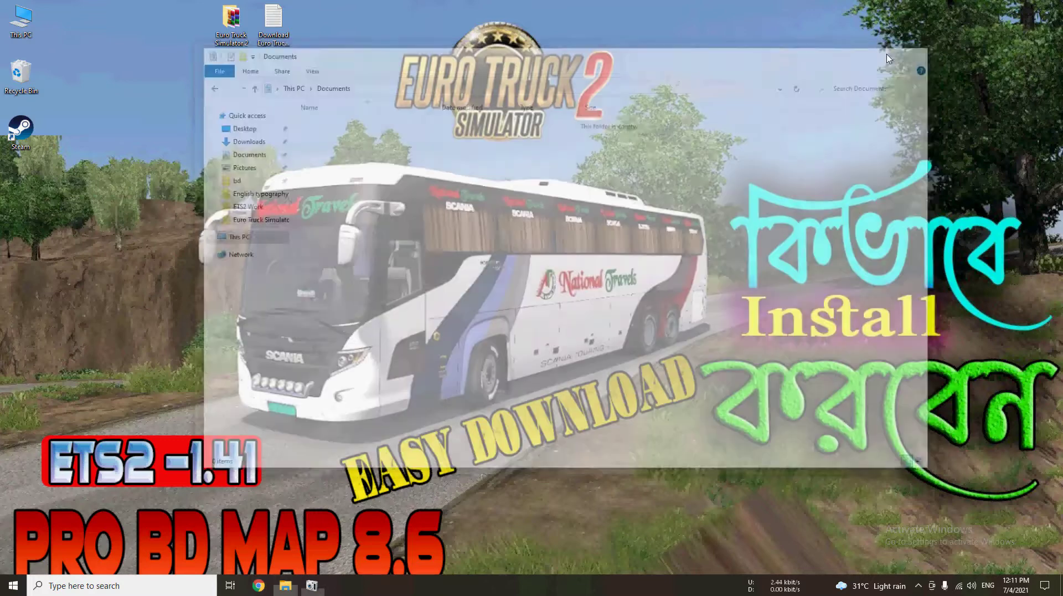
pyautogui.doubleClick(19, 25)
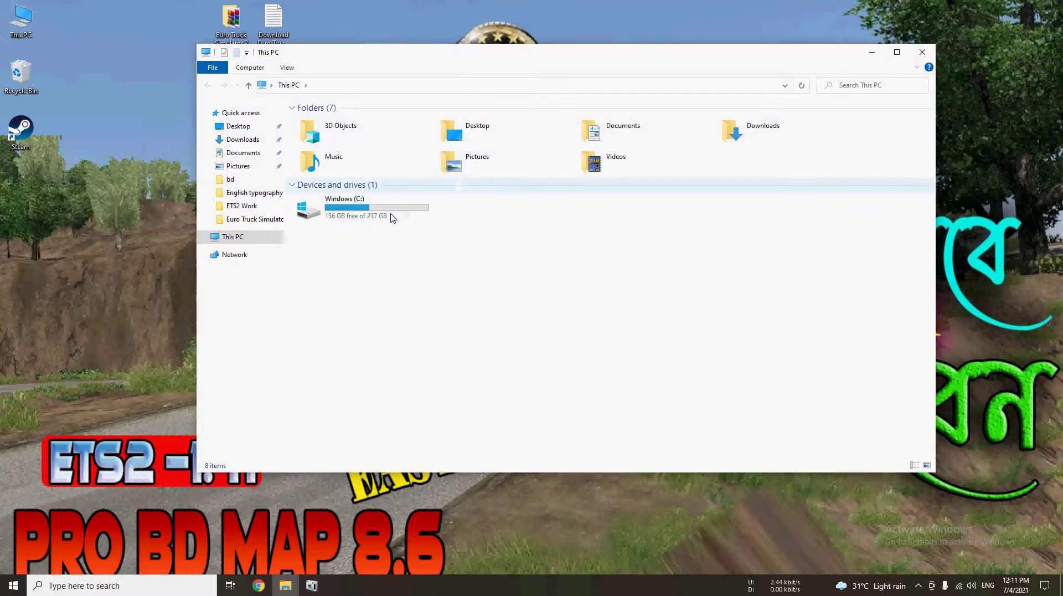
pyautogui.doubleClick(599, 133)
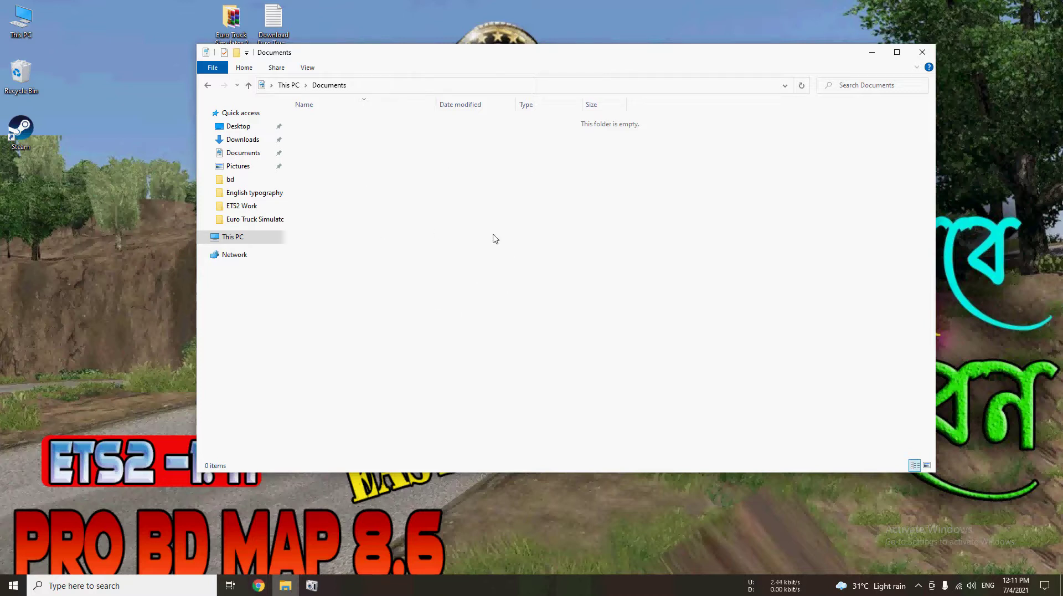
pyautogui.click(928, 52)
# Open the bin folder inside the extracted Euro Truck Simulator 2 game folder.
pyautogui.doubleClick(239, 19)
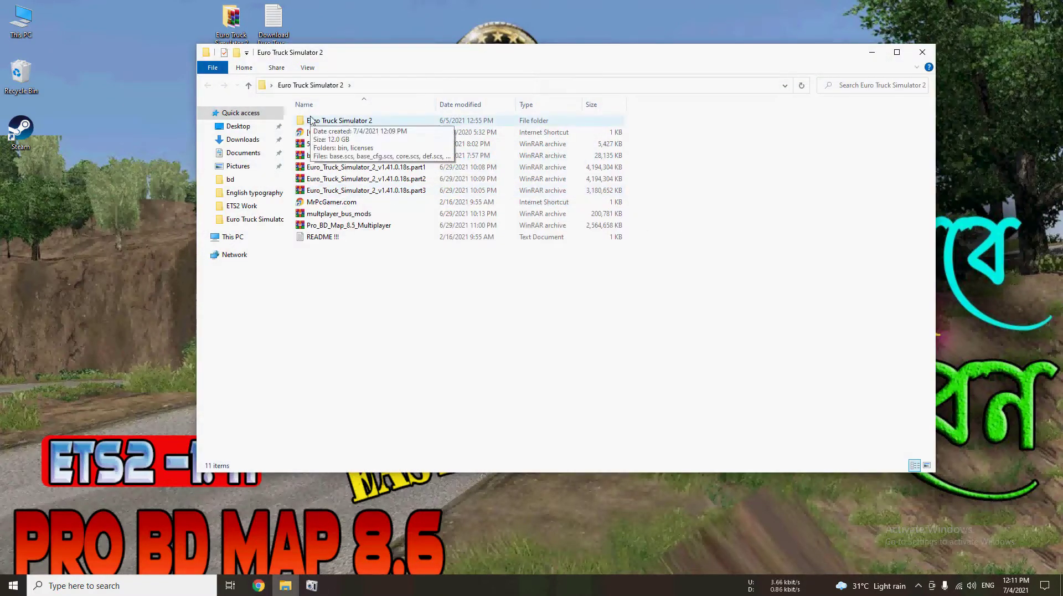
pyautogui.doubleClick(312, 121)
pyautogui.scroll(-5, 324, 190)
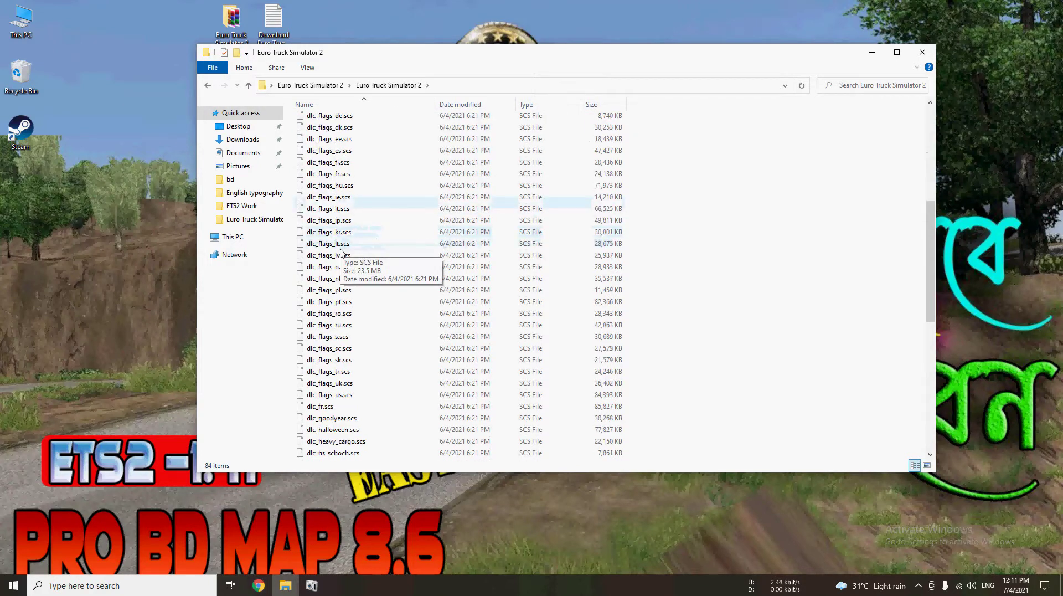
pyautogui.scroll(5, 332, 243)
pyautogui.doubleClick(312, 120)
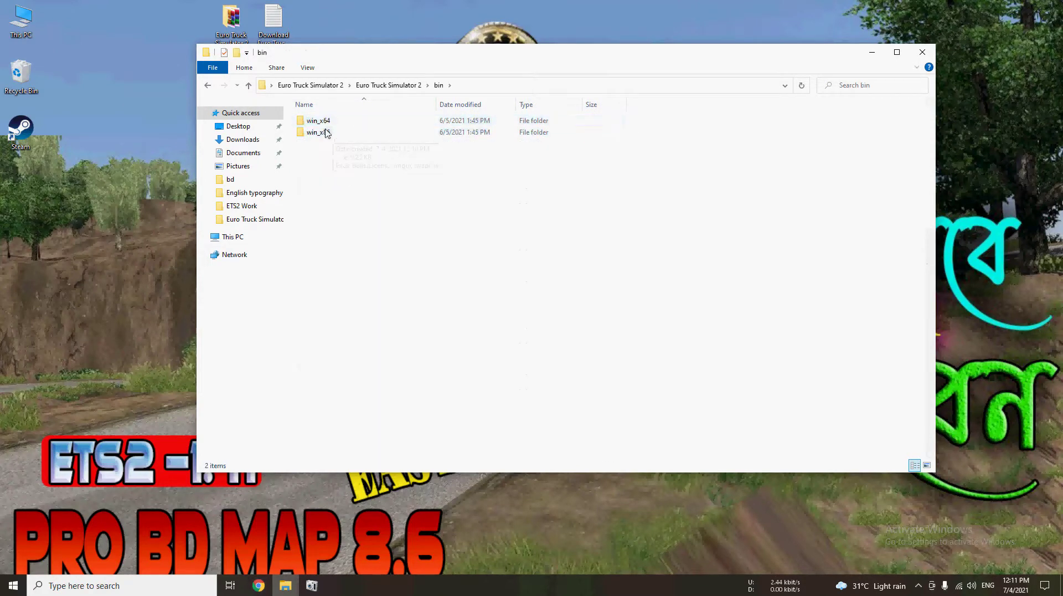
# Run the eurotrucks2 application from the win_x64 folder as administrator.
pyautogui.click(319, 122)
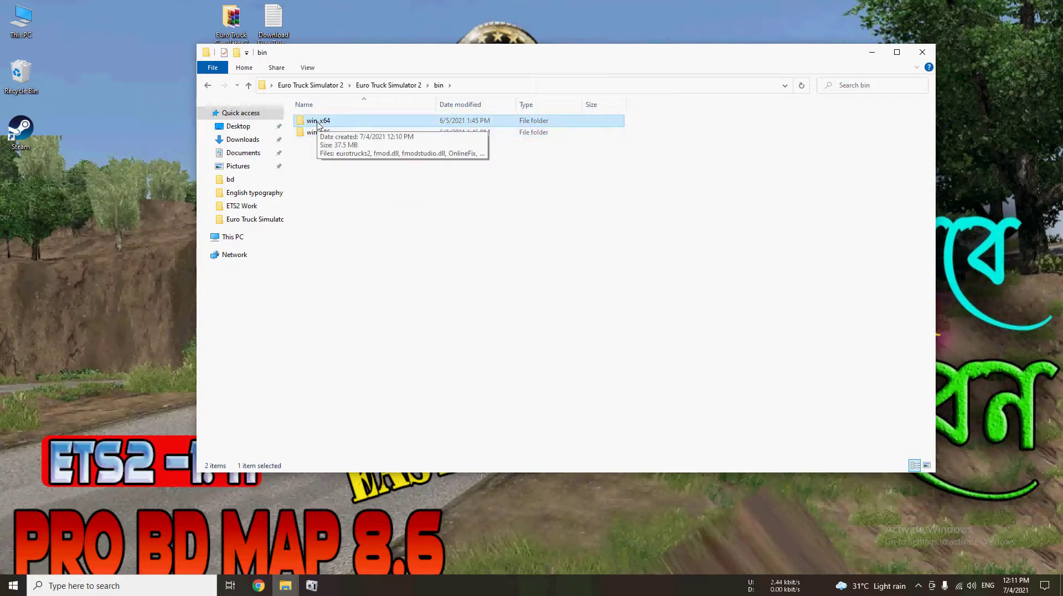
pyautogui.press('Return')
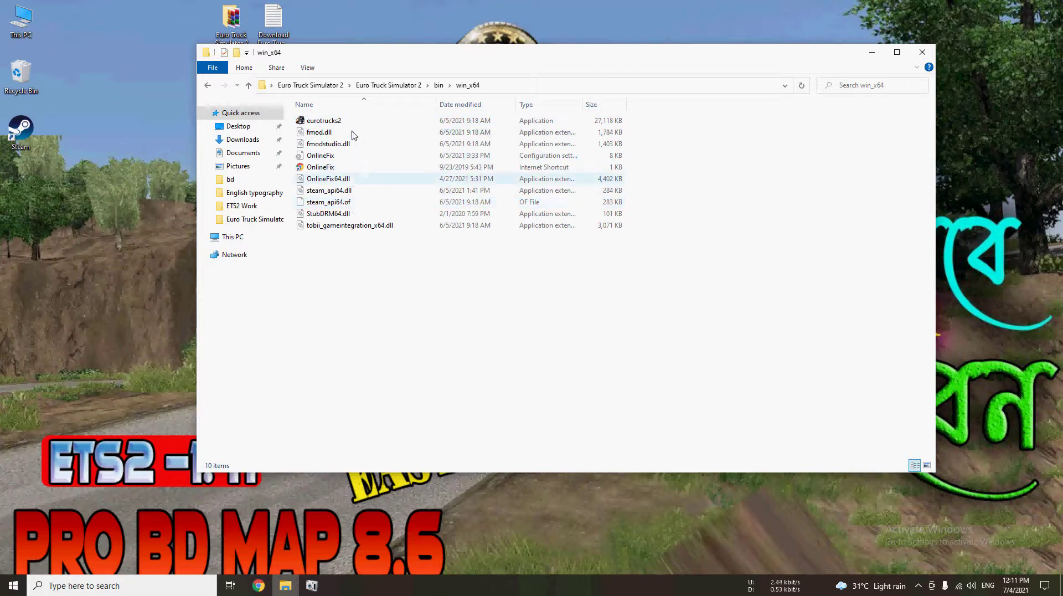
pyautogui.rightClick(333, 121)
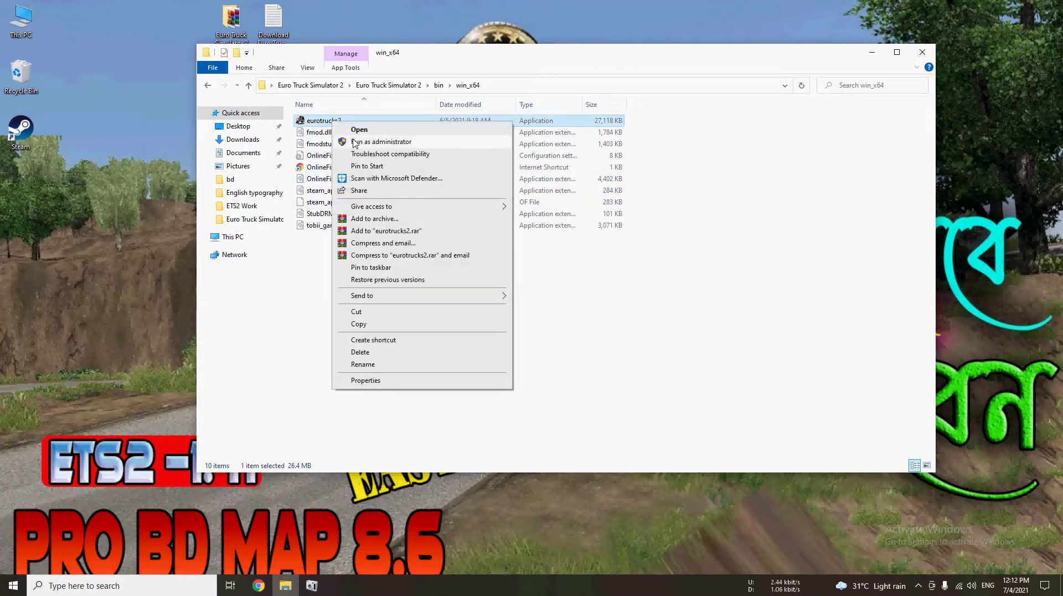
pyautogui.click(381, 141)
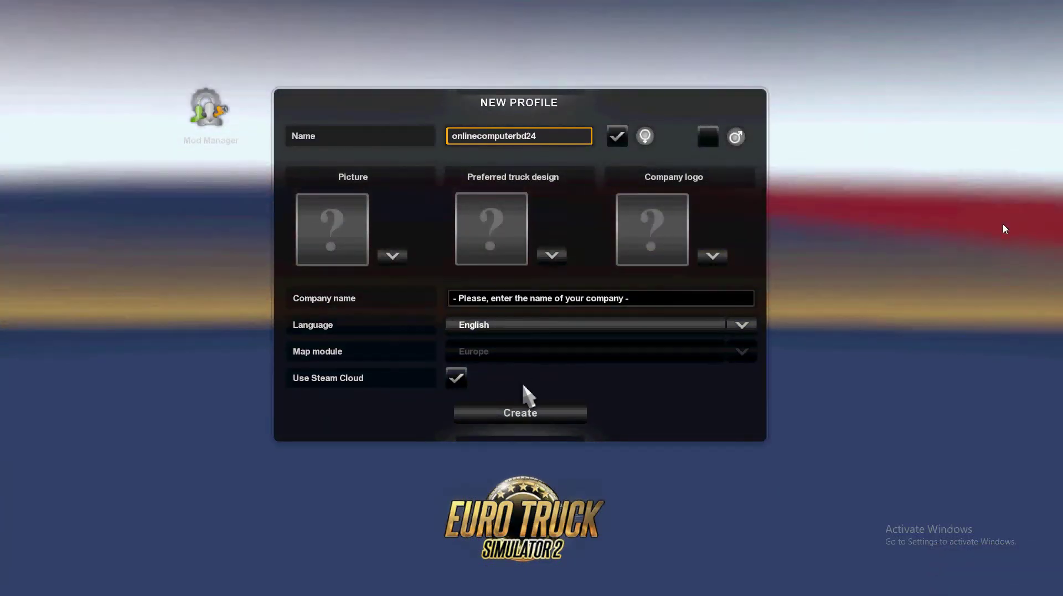
# Leave the game's new profile screen and close Euro Truck Simulator 2 from the Windows desktop.
pyautogui.press('super')
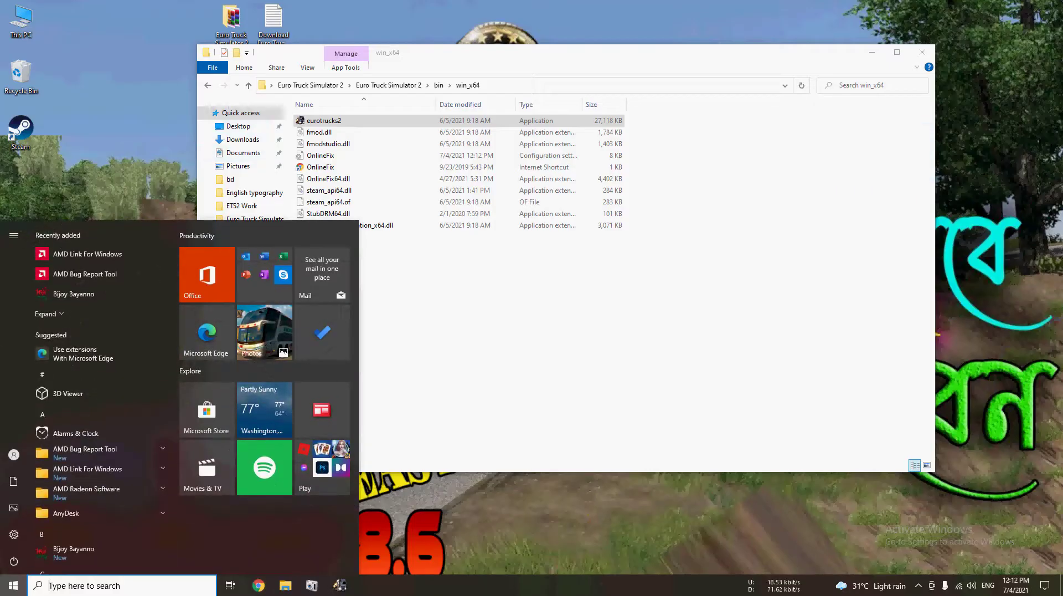
pyautogui.rightClick(340, 587)
pyautogui.click(340, 588)
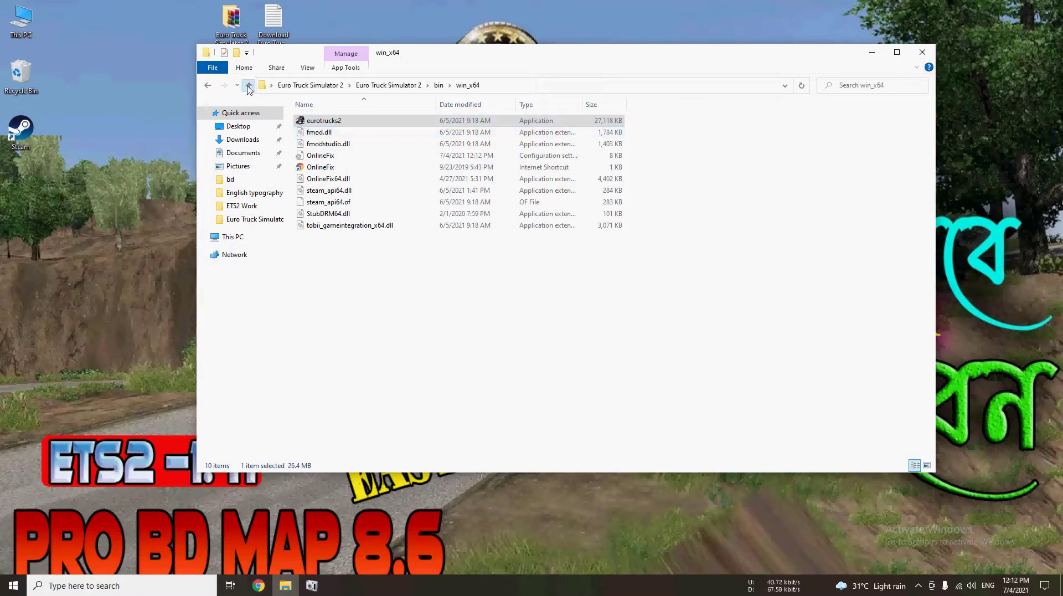
# Return to the main download folder and open the Euro Truck Simulator 2 folder inside Documents.
pyautogui.click(249, 86)
pyautogui.click(248, 87)
pyautogui.click(248, 87)
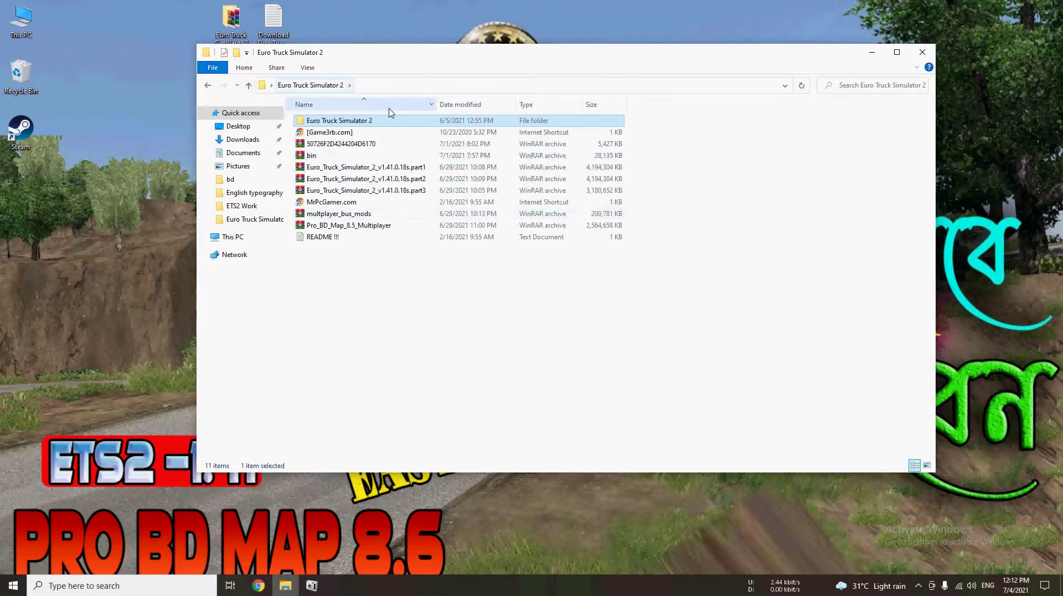
pyautogui.click(235, 155)
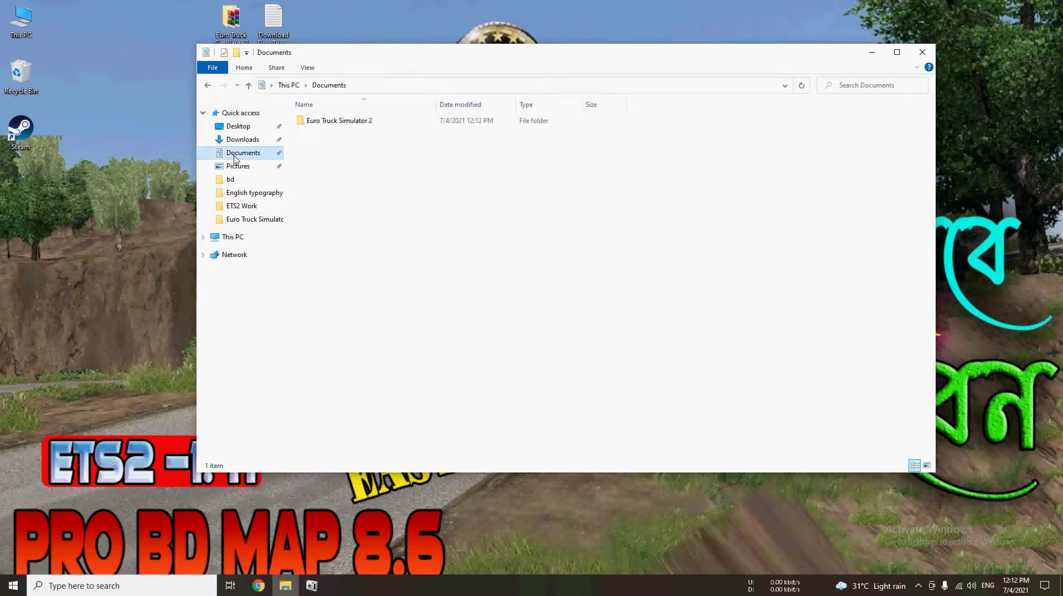
pyautogui.doubleClick(325, 122)
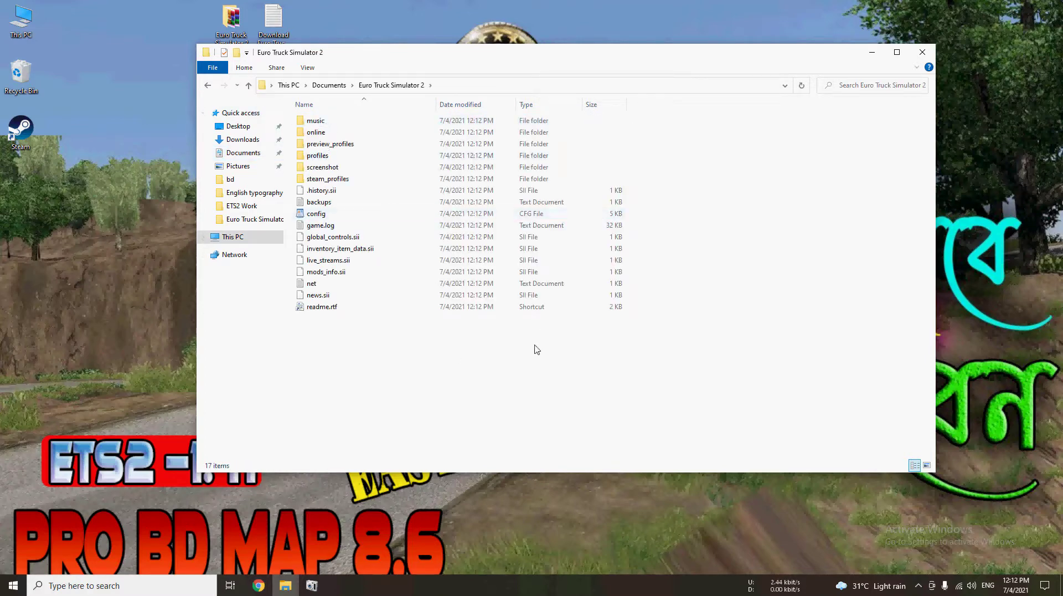
# Check the profiles folder, go back up to Documents and reopen its Euro Truck Simulator 2 folder.
pyautogui.doubleClick(332, 156)
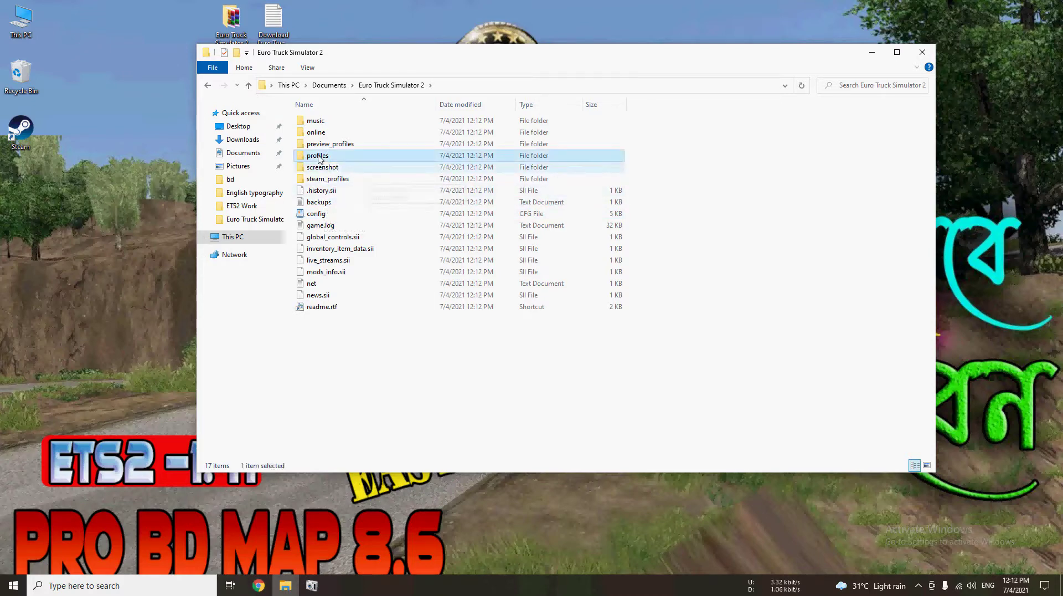
pyautogui.click(247, 85)
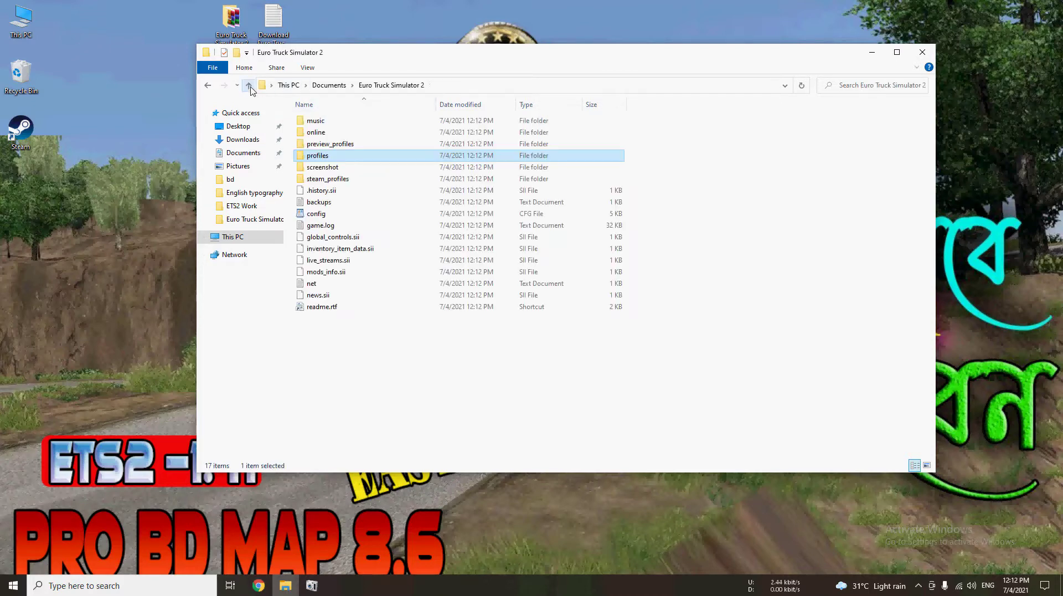
pyautogui.click(248, 85)
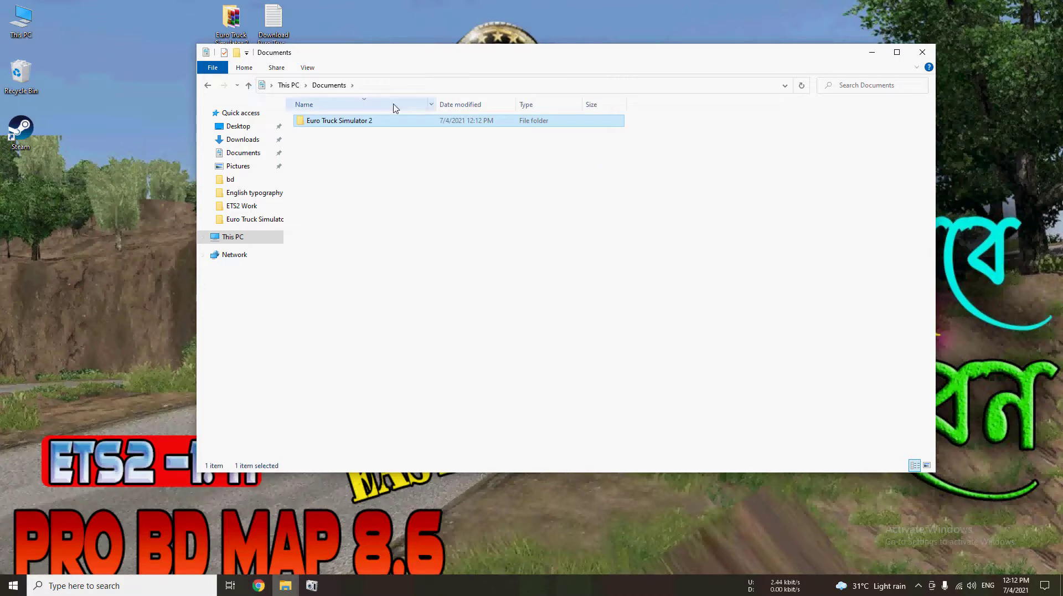
pyautogui.doubleClick(337, 122)
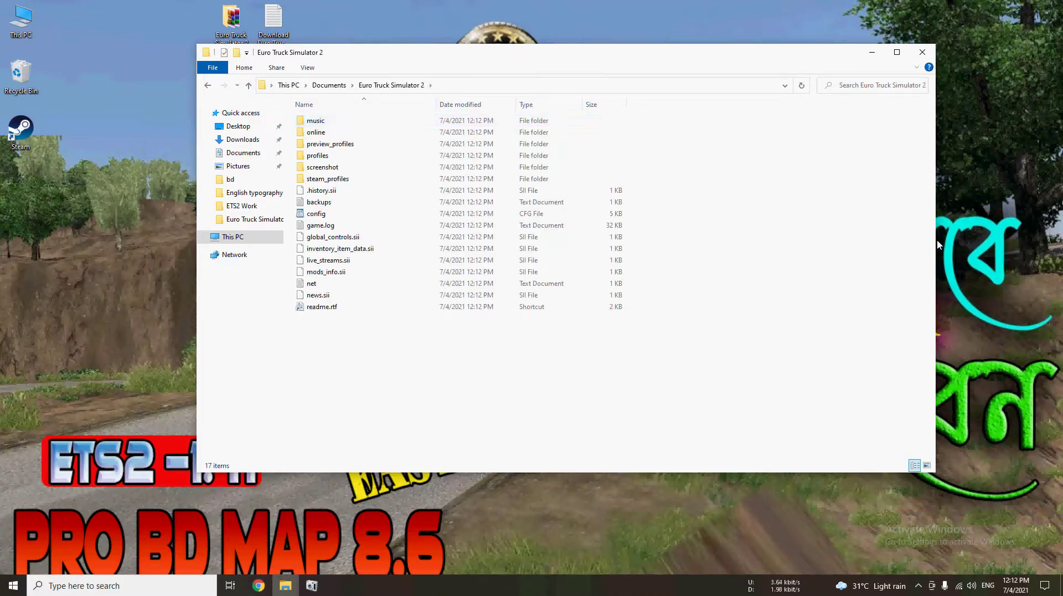
# Shrink the Documents game folder window and open the desktop Euro Truck Simulator 2 folder beside it.
pyautogui.moveTo(935, 244); pyautogui.dragTo(570, 242)
pyautogui.moveTo(428, 56); pyautogui.dragTo(278, 116)
pyautogui.click(224, 21)
pyautogui.doubleClick(224, 21)
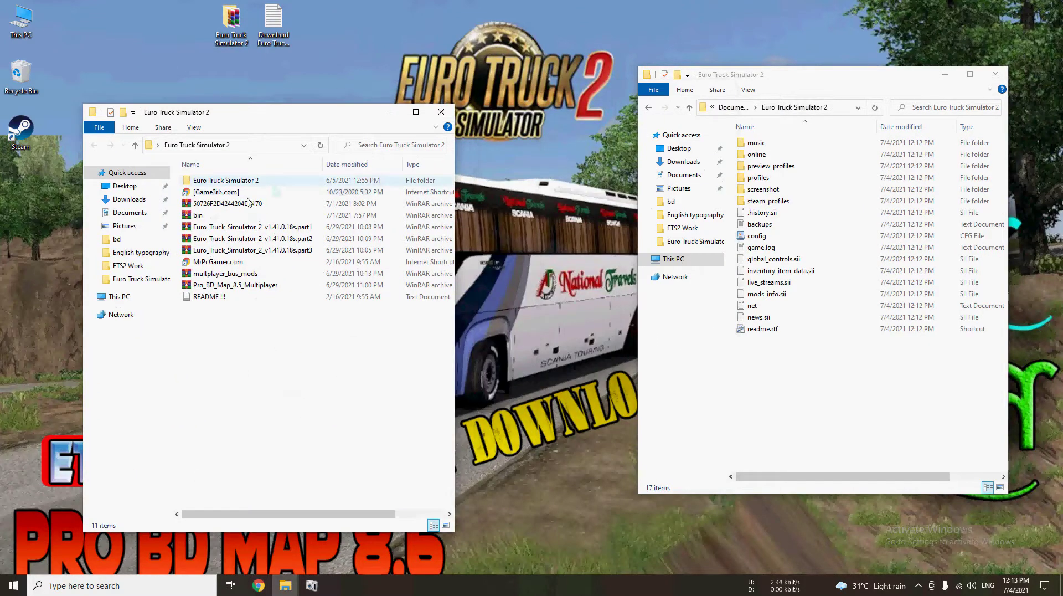
# Extract the 50726F2D4244204D6170 folder from its archive into the Documents game's profiles folder, then close the archive and the profiles window.
pyautogui.doubleClick(220, 204)
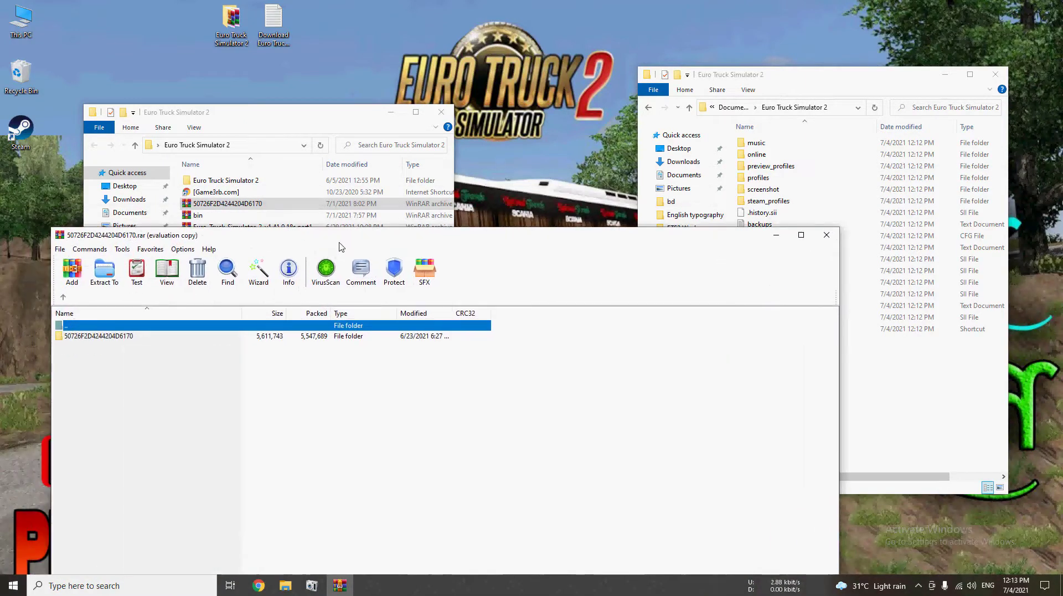
pyautogui.doubleClick(758, 177)
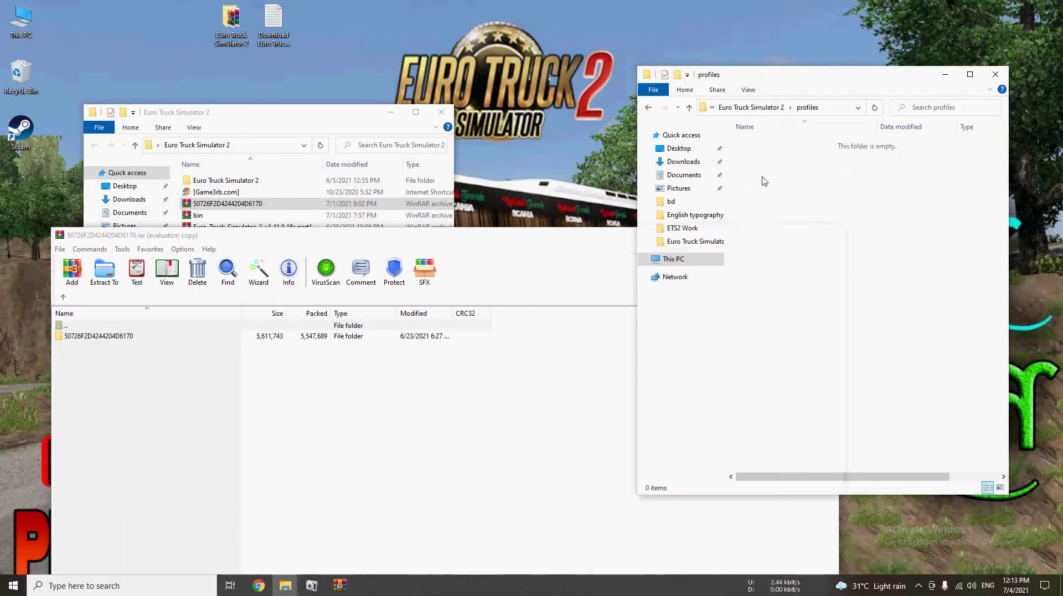
pyautogui.click(88, 336)
pyautogui.moveTo(691, 266); pyautogui.dragTo(903, 188)
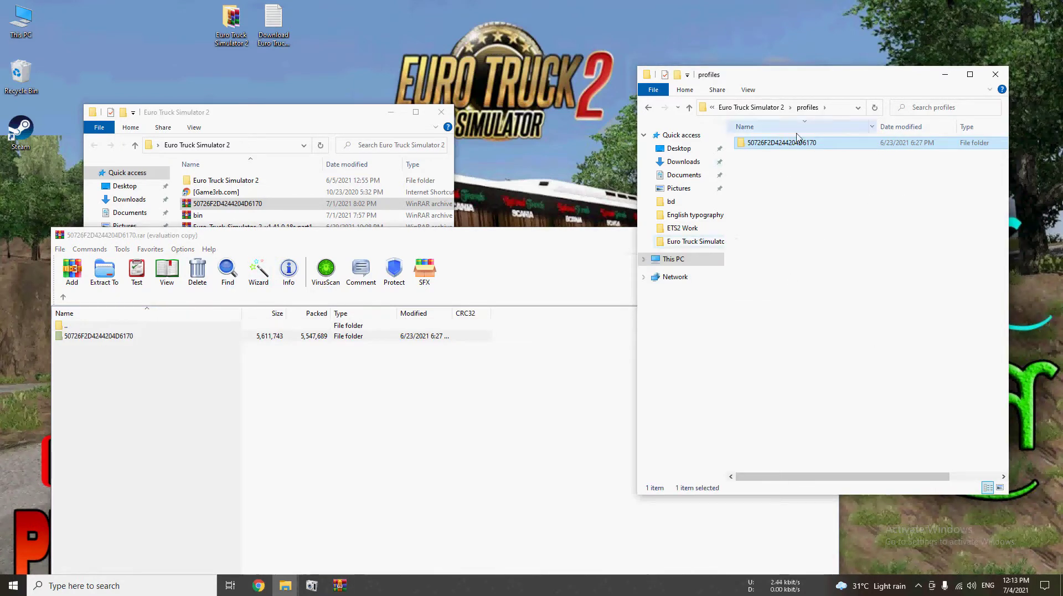
pyautogui.click(548, 250)
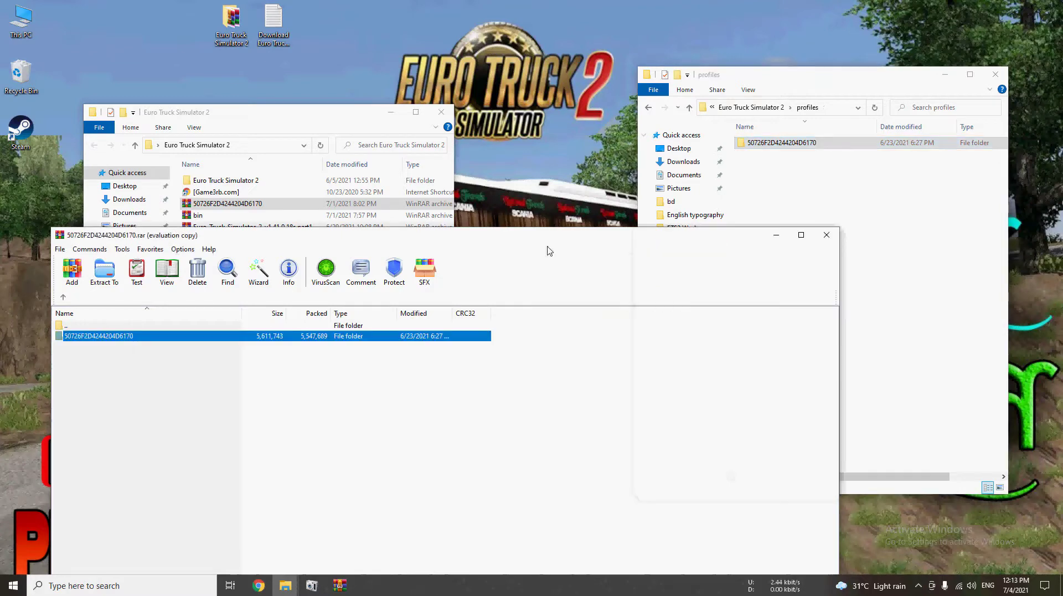
pyautogui.click(836, 239)
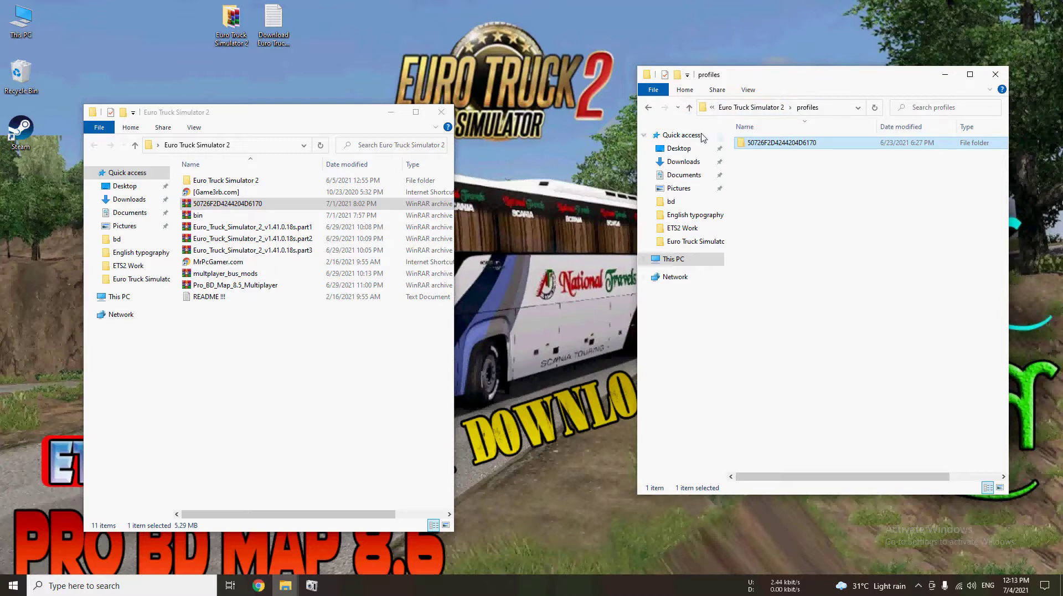
pyautogui.click(995, 74)
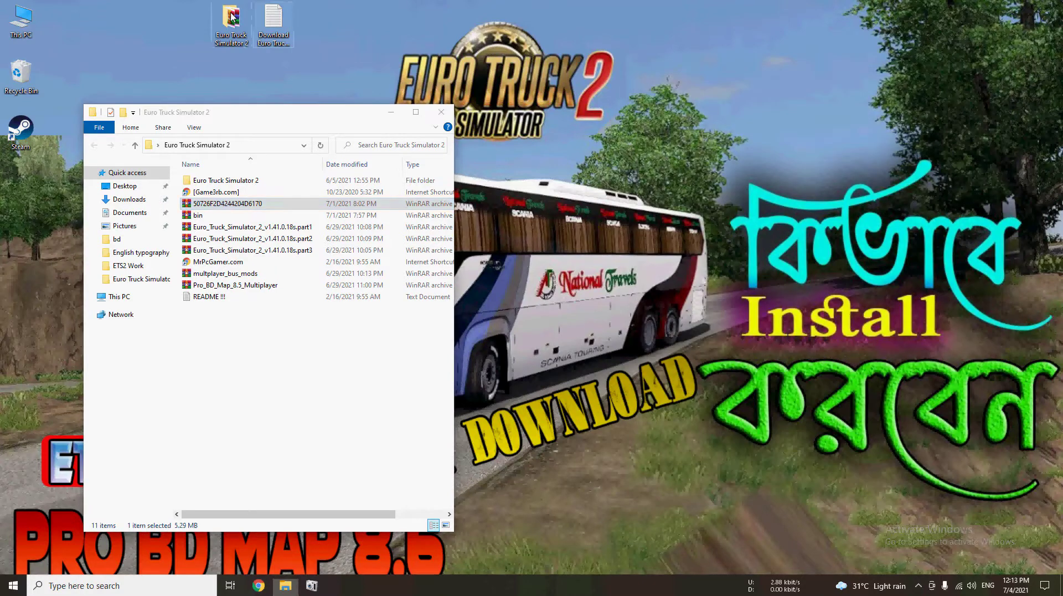
# Open the extracted Euro Truck Simulator 2 game folder and place a second window of the desktop download folder beside it.
pyautogui.doubleClick(226, 180)
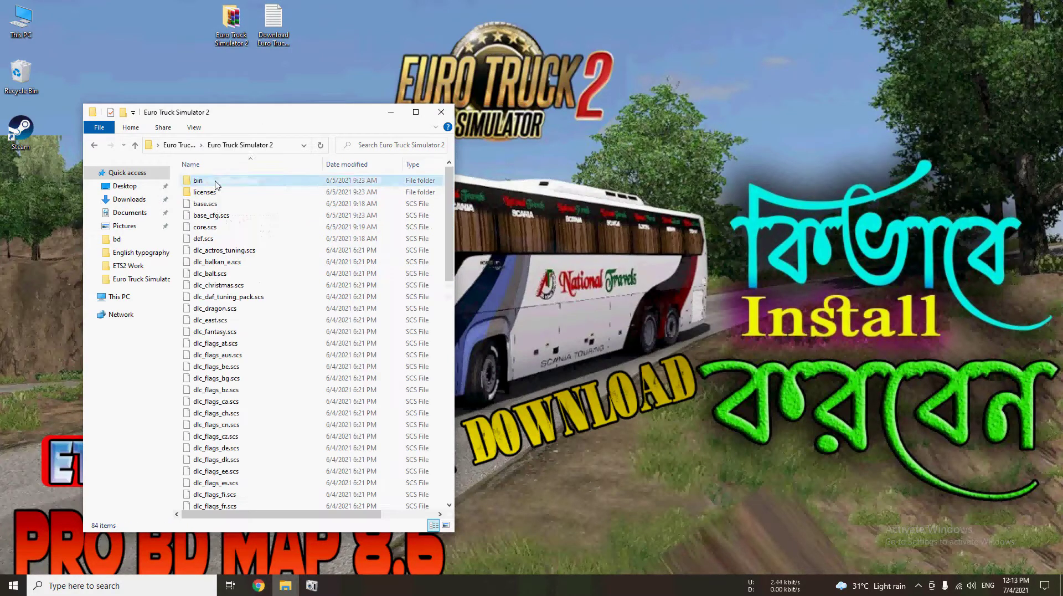
pyautogui.moveTo(275, 116); pyautogui.dragTo(766, 81)
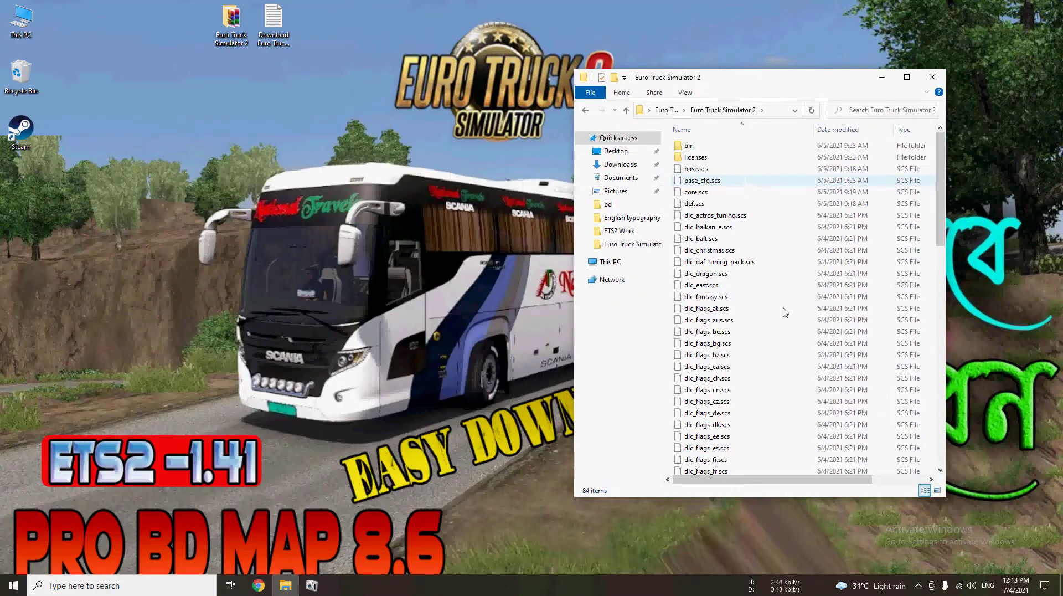
pyautogui.doubleClick(231, 22)
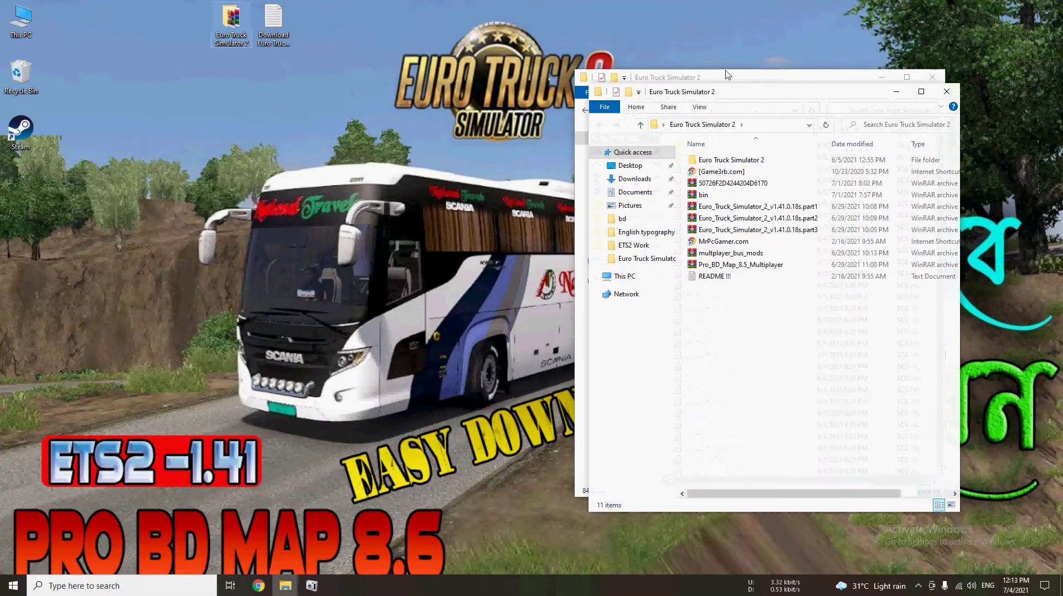
pyautogui.moveTo(789, 100); pyautogui.dragTo(248, 66)
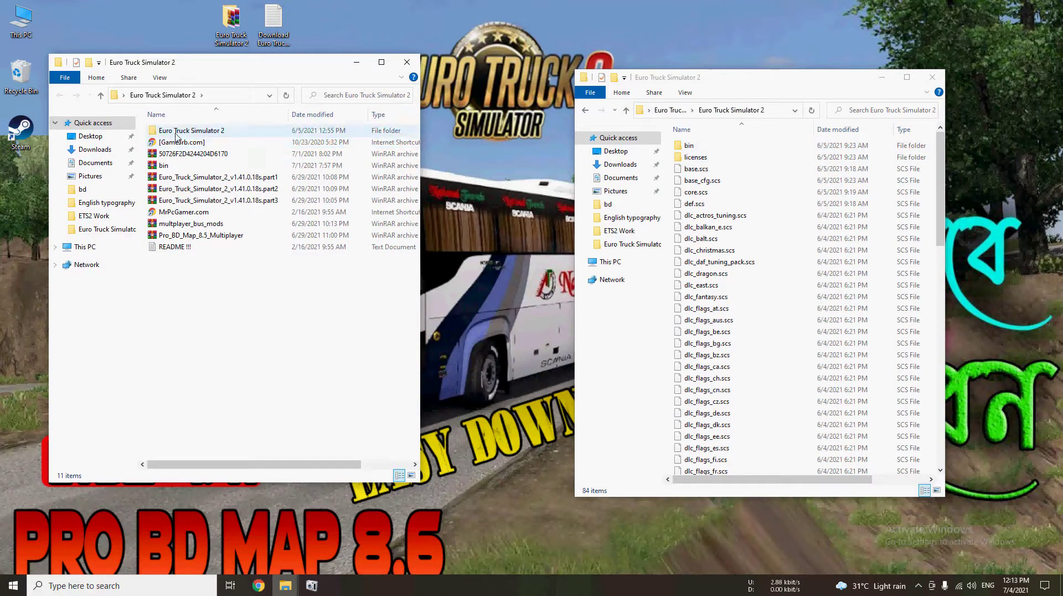
# Extract the bin folder from bin.rar into the extracted game folder, replacing the existing files, and close the archive.
pyautogui.doubleClick(152, 166)
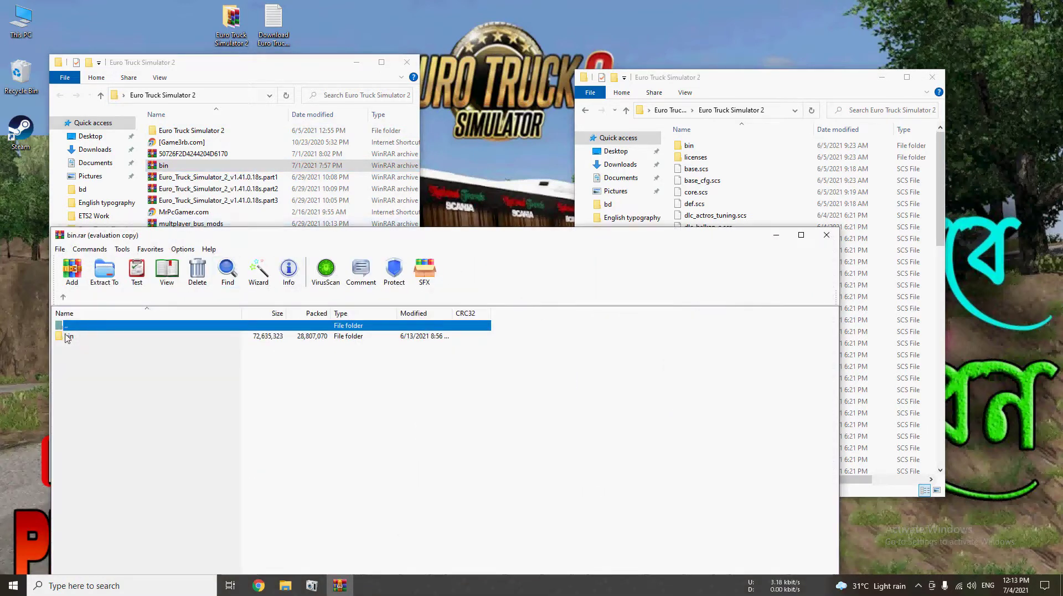
pyautogui.click(67, 336)
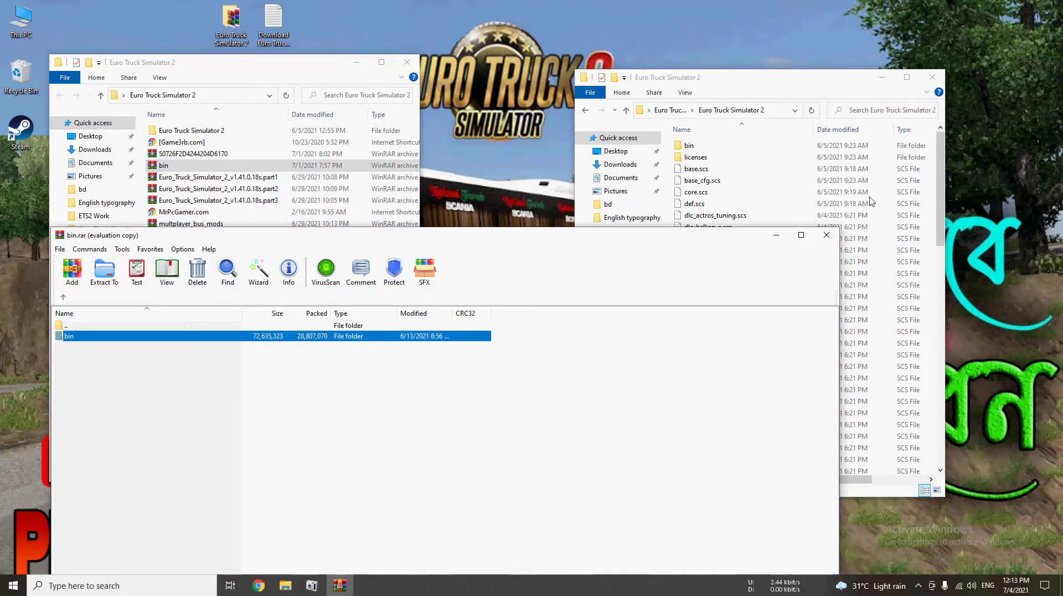
pyautogui.moveTo(872, 201); pyautogui.dragTo(869, 201)
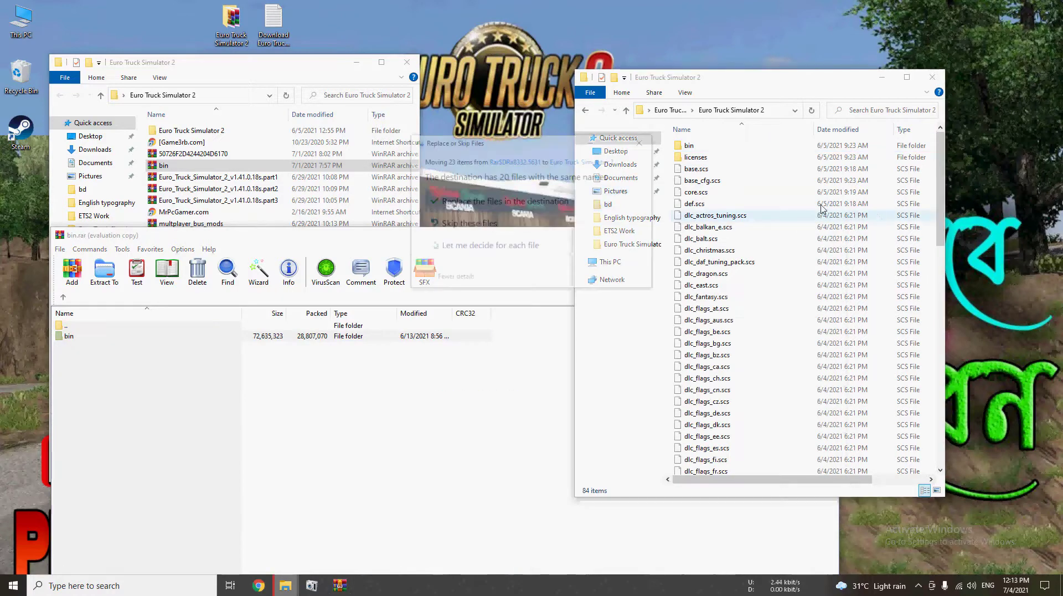
pyautogui.click(463, 205)
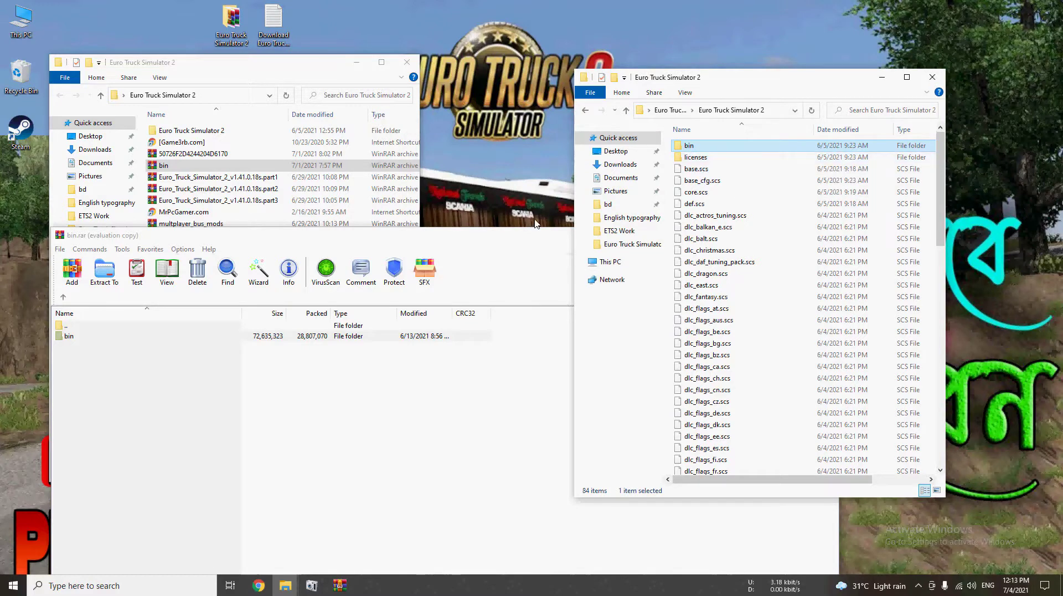
pyautogui.click(519, 246)
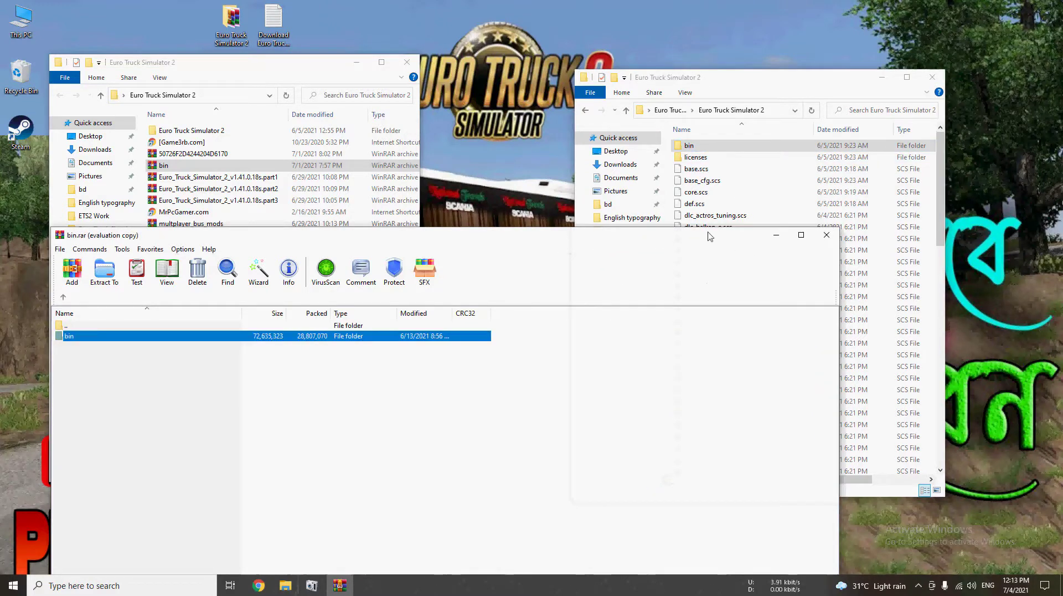
pyautogui.click(826, 236)
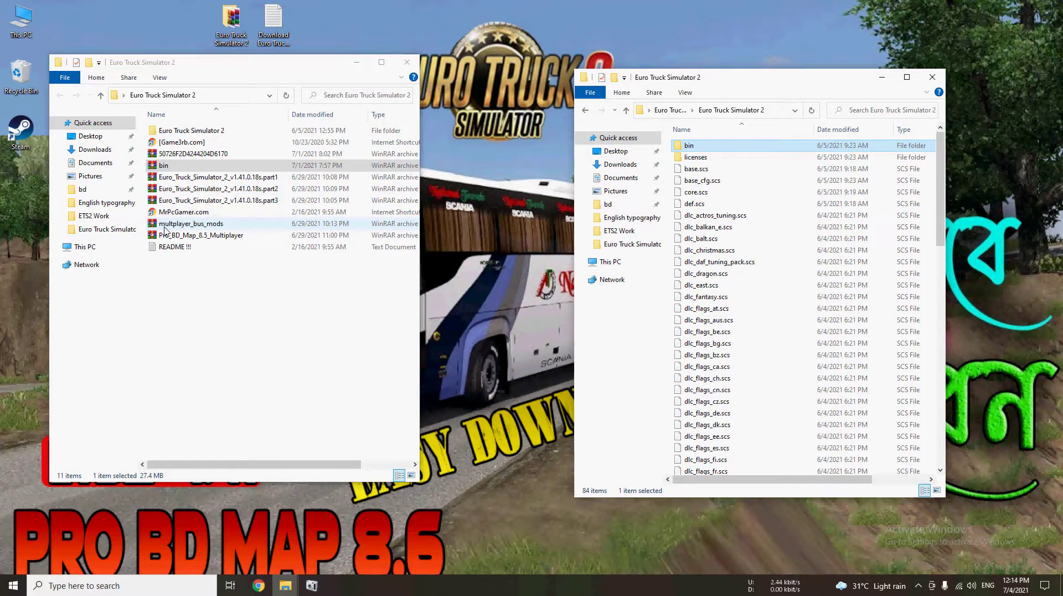
# Extract dlc_flags_fi.scs from dlc_flags_fi_anl.rar inside the multplayer_bus_mods archive into the game folder, replacing the existing file.
pyautogui.doubleClick(189, 224)
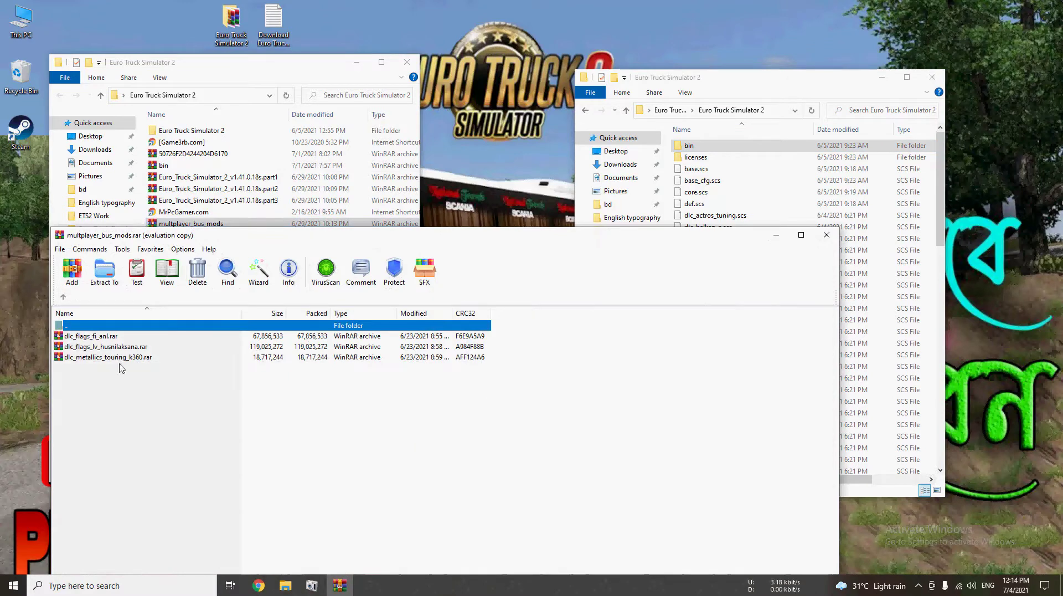
pyautogui.doubleClick(108, 336)
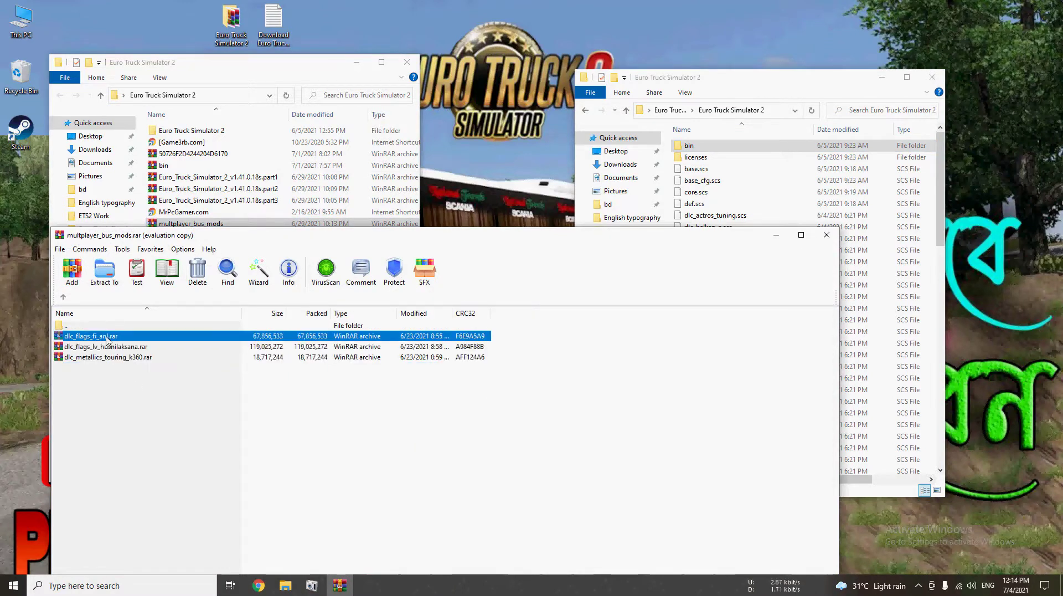
pyautogui.click(94, 336)
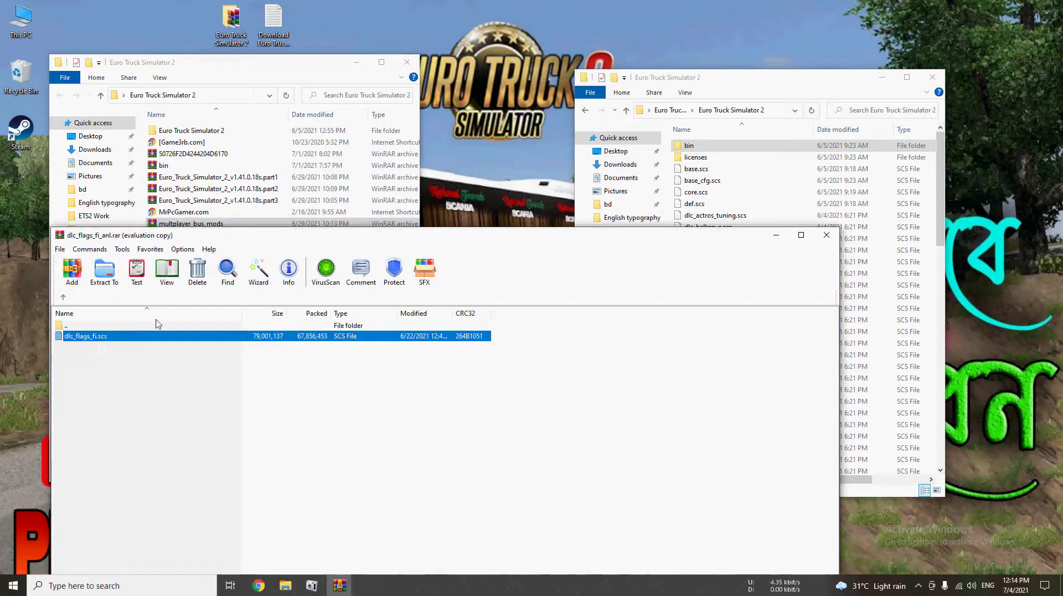
pyautogui.moveTo(845, 194); pyautogui.dragTo(846, 195)
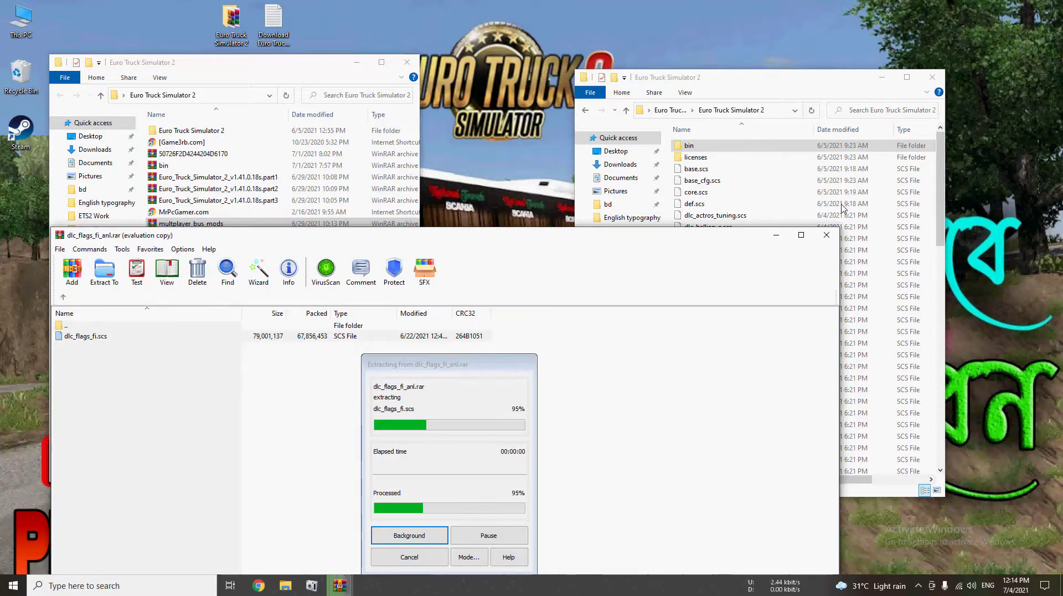
pyautogui.click(470, 202)
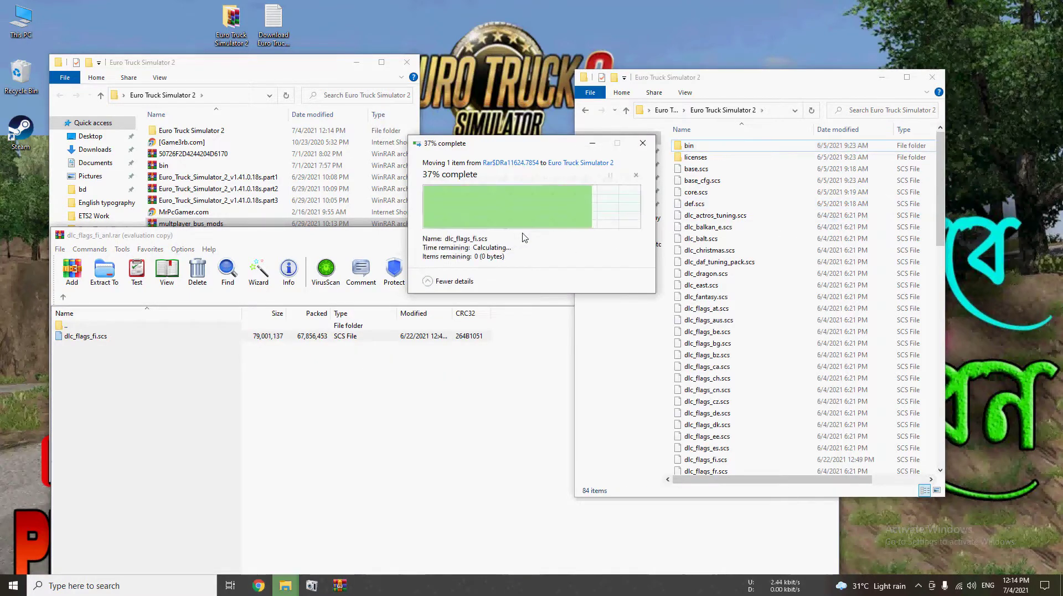
# Close the dlc_flags_fi_anl archive, then extract dlc_flags_lv.scs from dlc_flags_lv_husnilaksana.rar into the game folder, replacing the existing file.
pyautogui.click(457, 249)
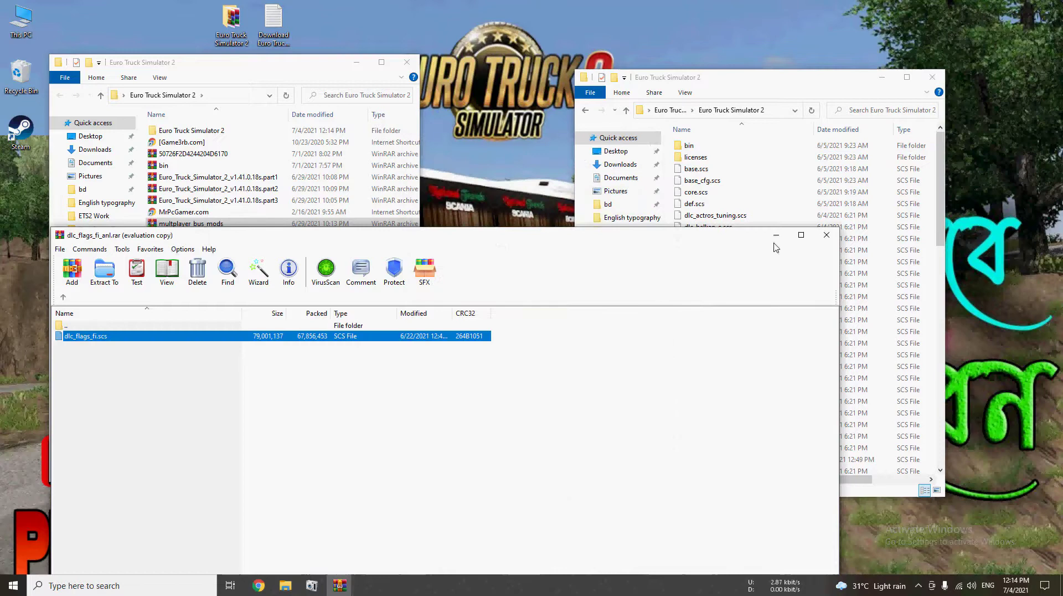
pyautogui.click(828, 238)
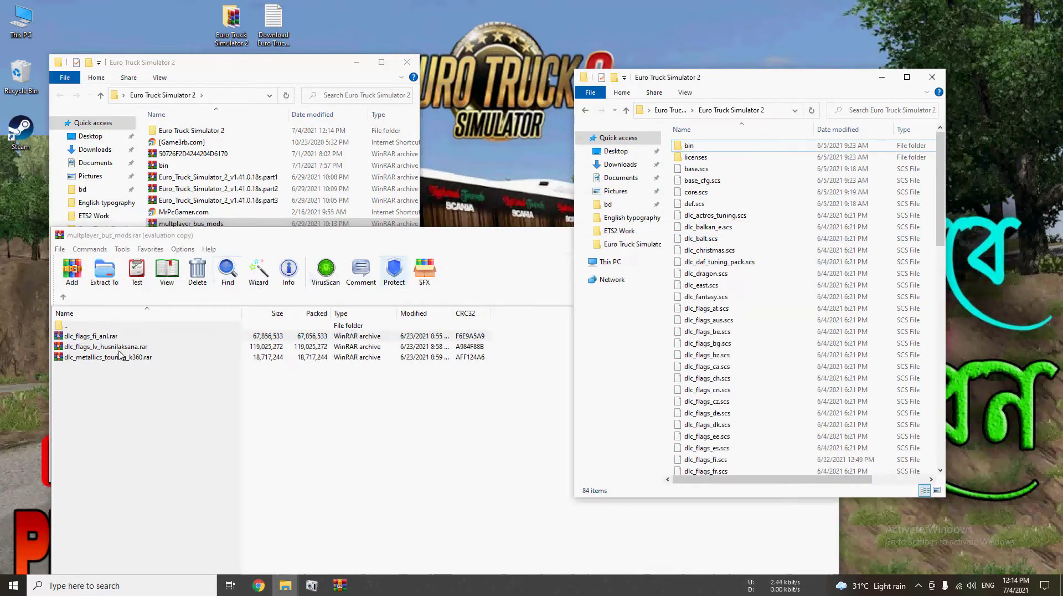
pyautogui.doubleClick(114, 347)
pyautogui.click(97, 336)
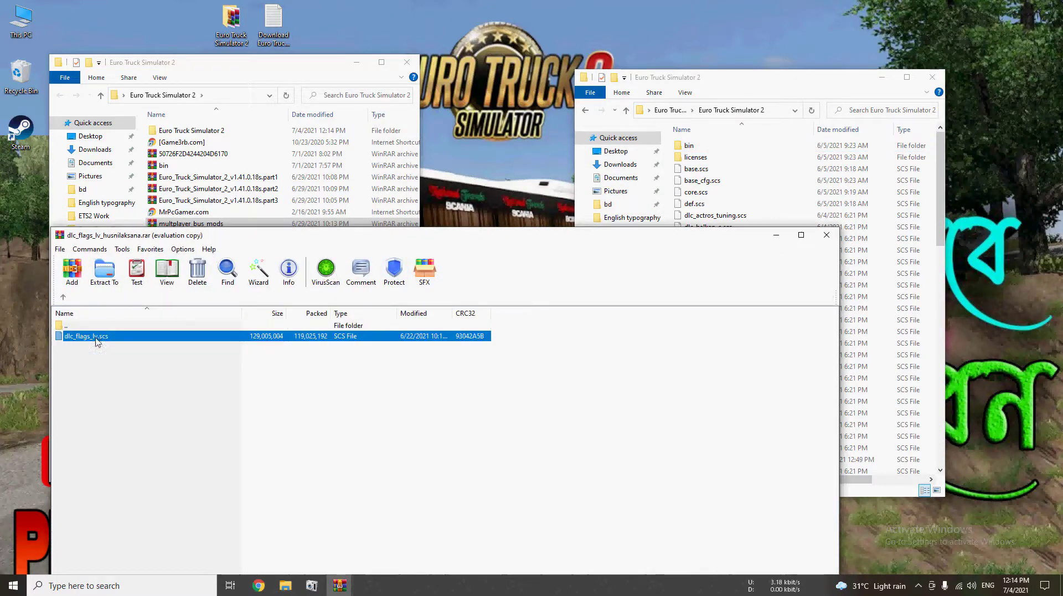
pyautogui.moveTo(820, 207); pyautogui.dragTo(820, 207)
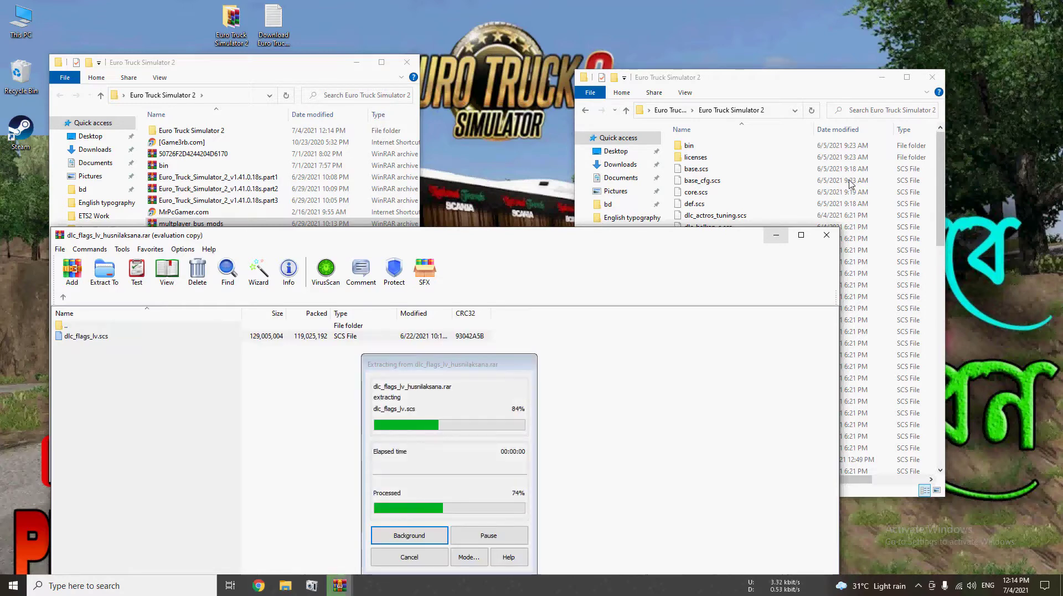
pyautogui.click(474, 217)
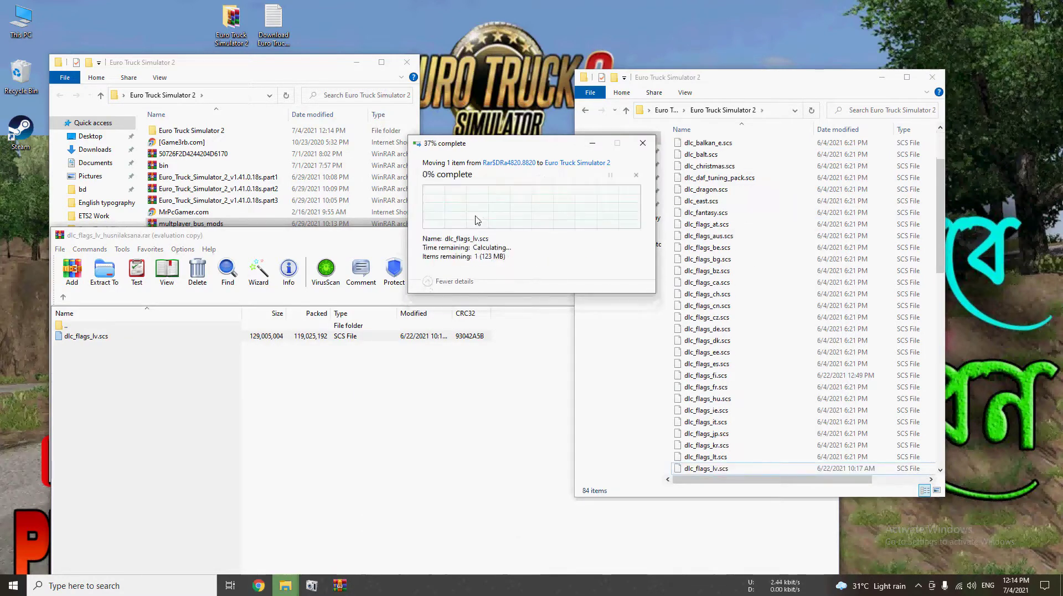
pyautogui.click(88, 336)
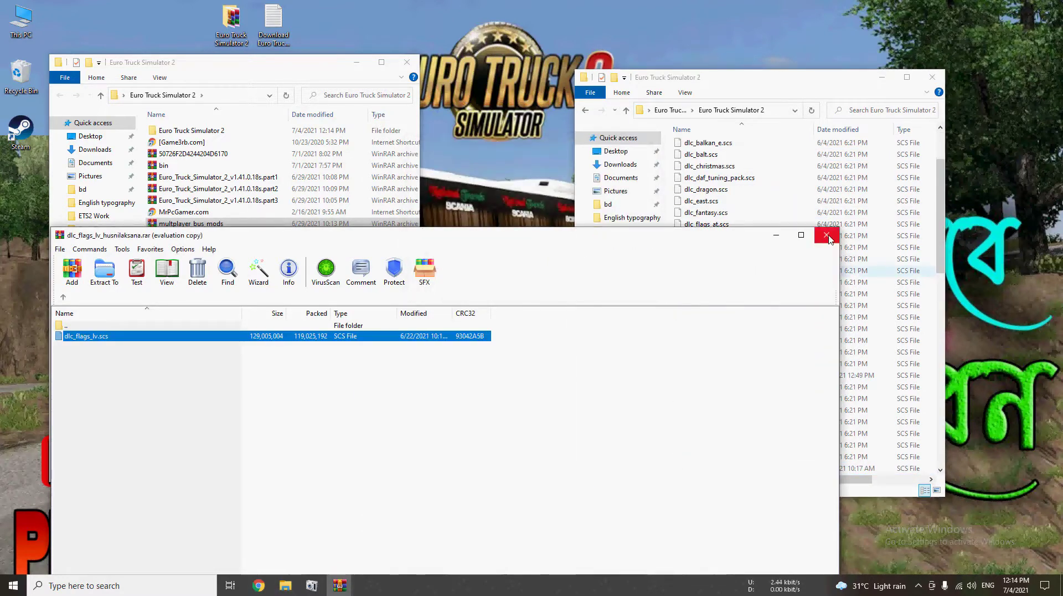
pyautogui.doubleClick(65, 325)
# Extract dlc_metallics.scs from dlc_metallics_touring_k360.rar into the game folder, replacing the existing file, and close the bus mods archives.
pyautogui.doubleClick(147, 358)
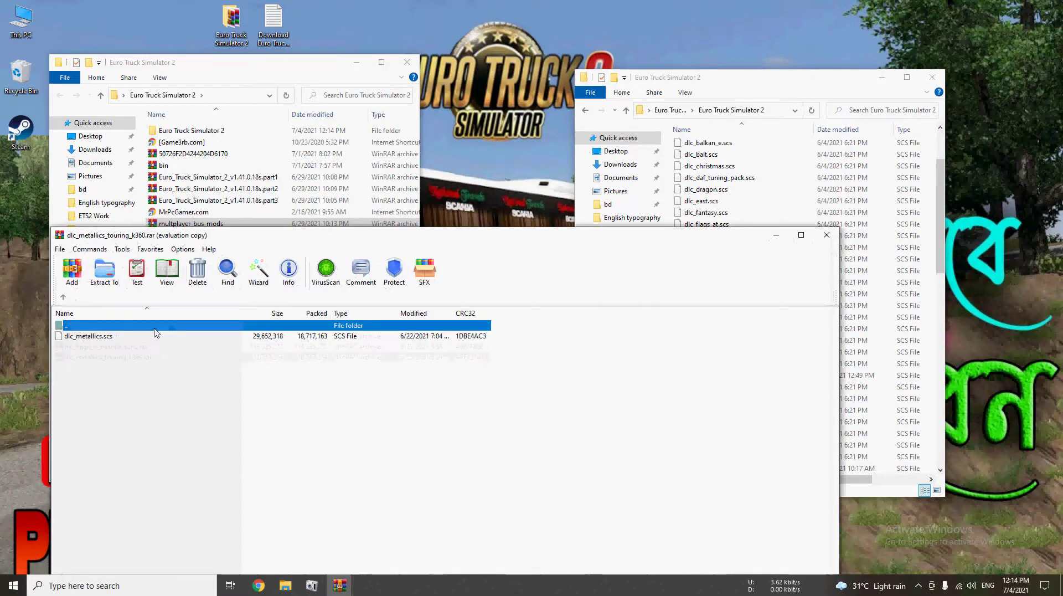
pyautogui.click(85, 336)
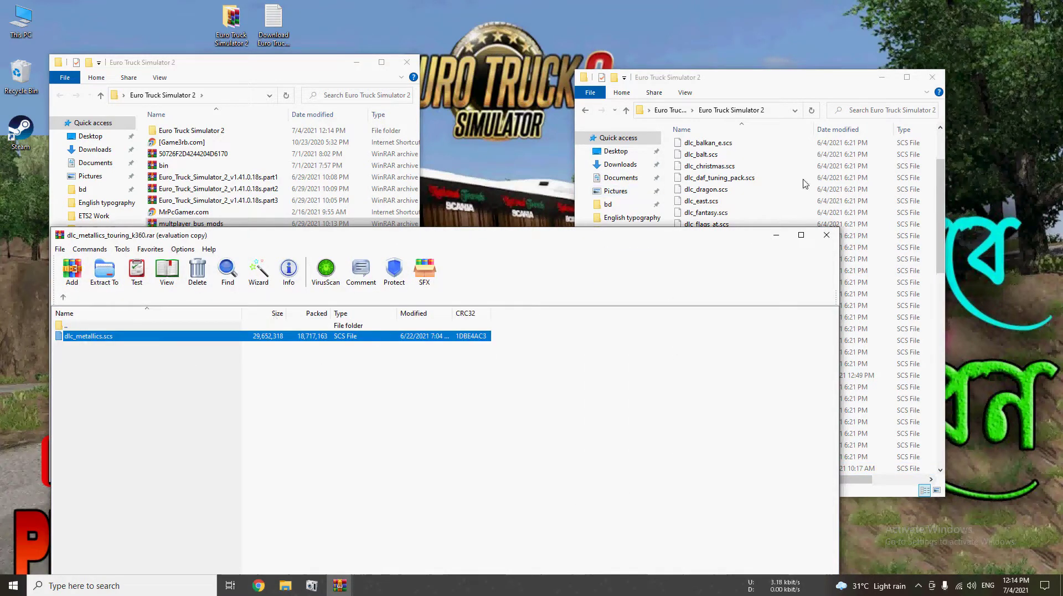
pyautogui.moveTo(805, 184); pyautogui.dragTo(803, 182)
pyautogui.click(514, 215)
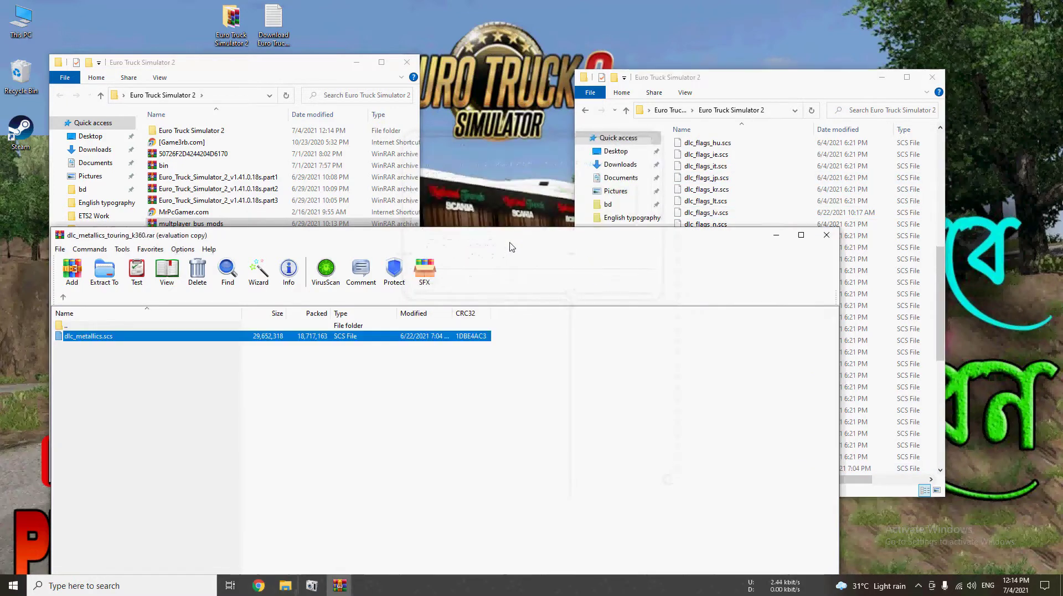
pyautogui.click(830, 251)
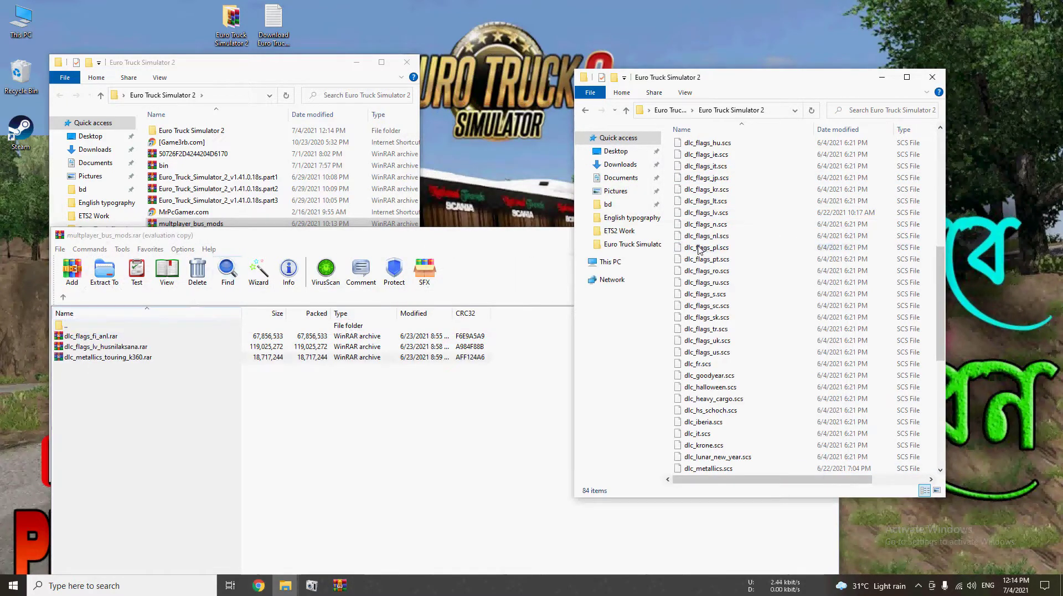
pyautogui.click(541, 255)
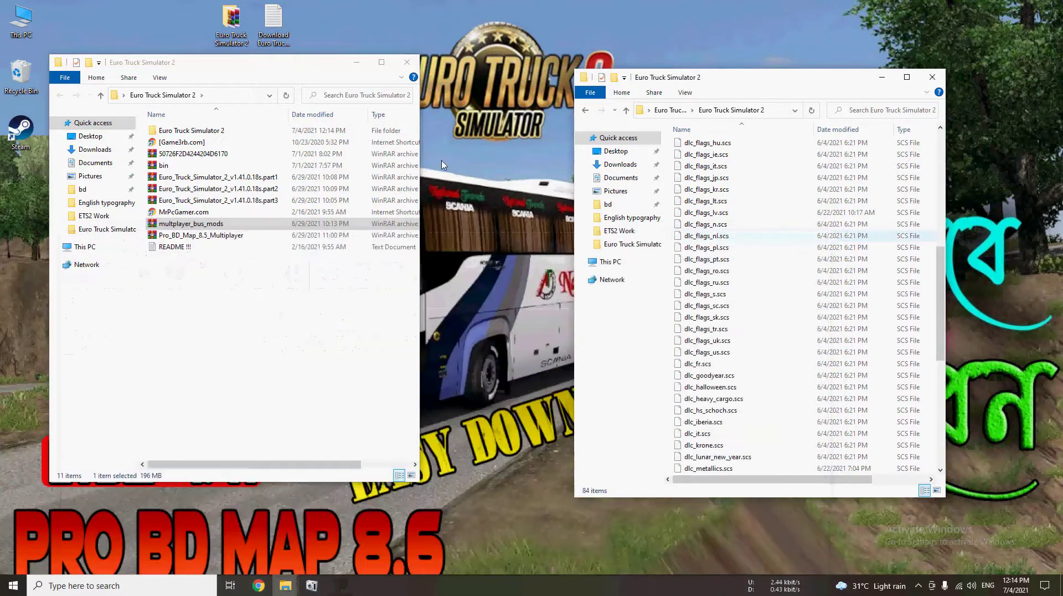
pyautogui.click(822, 234)
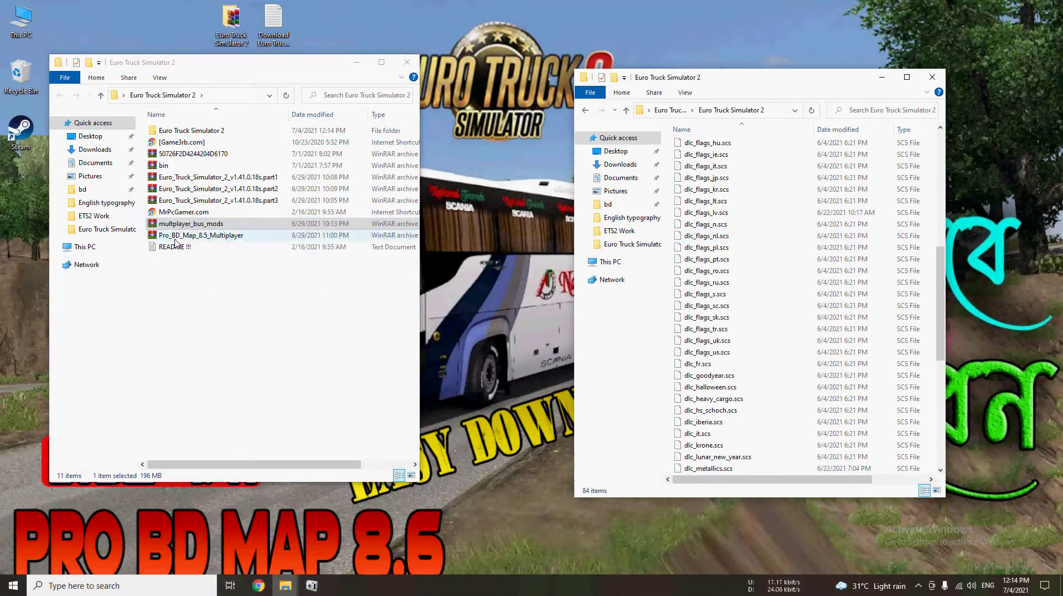
# Extract dlc_flags_ie.scs and dlc_flags_pl.scs from Pro_BD_Map_8.5_Multiplayer.rar into the game folder, replacing the existing files, and close the archive and download folder.
pyautogui.click(186, 236)
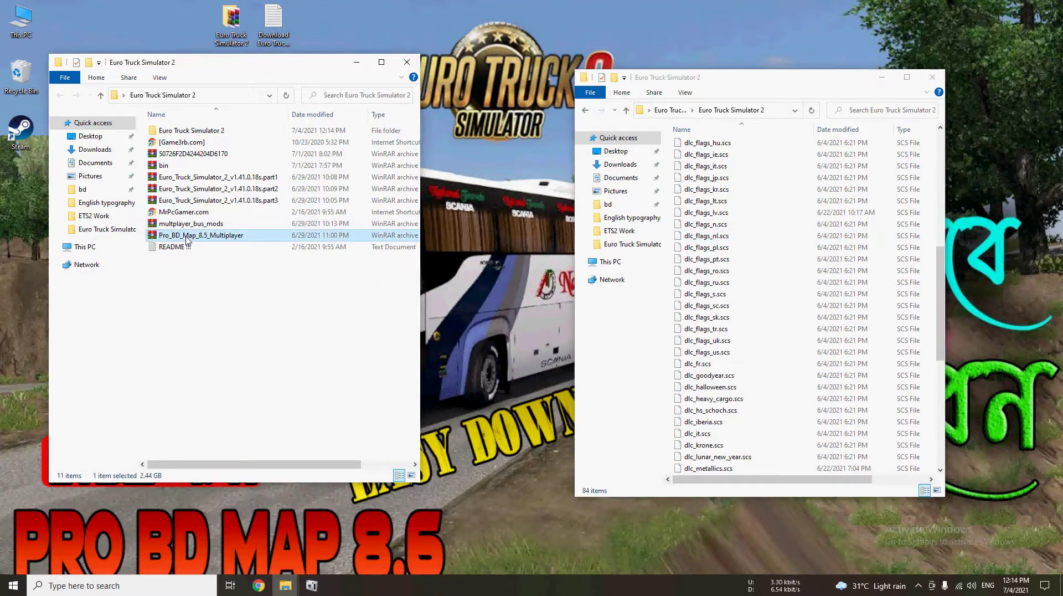
pyautogui.doubleClick(186, 237)
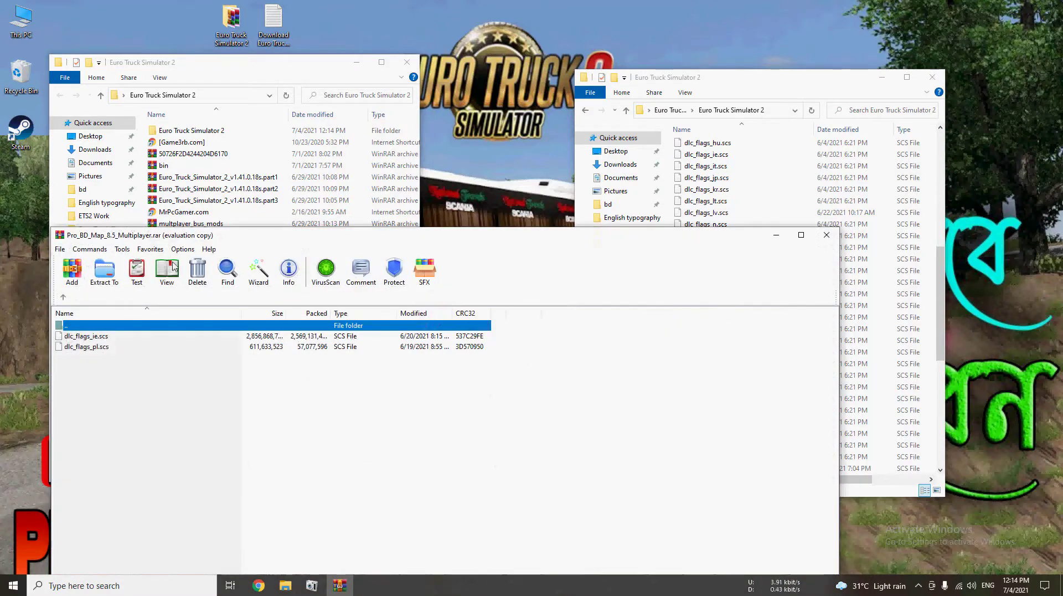
pyautogui.moveTo(110, 367); pyautogui.dragTo(70, 343)
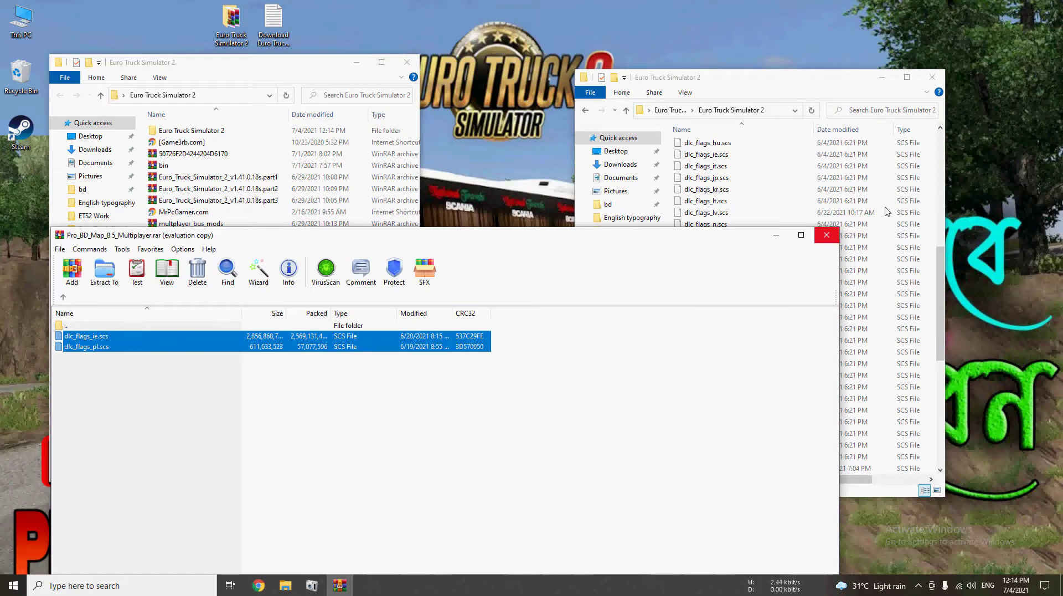
pyautogui.moveTo(886, 212); pyautogui.dragTo(886, 212)
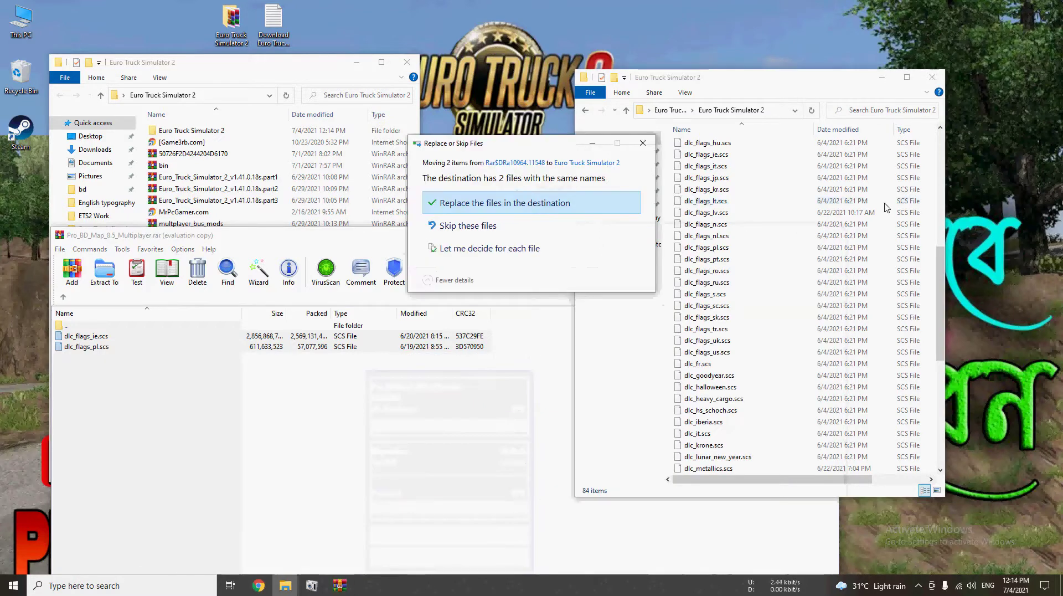
pyautogui.click(490, 213)
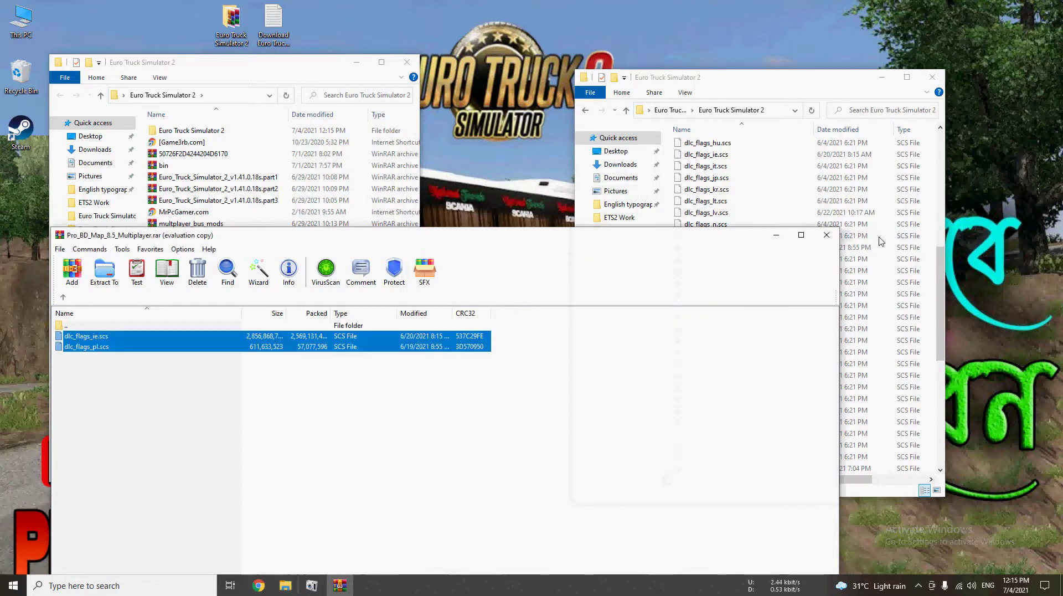
pyautogui.click(423, 234)
pyautogui.click(826, 236)
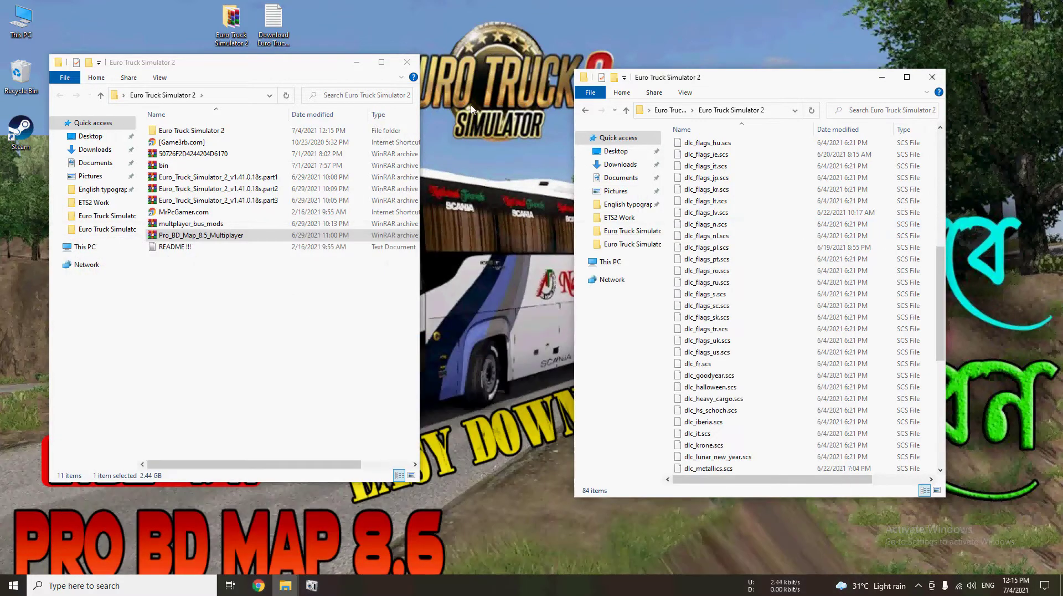
pyautogui.click(408, 64)
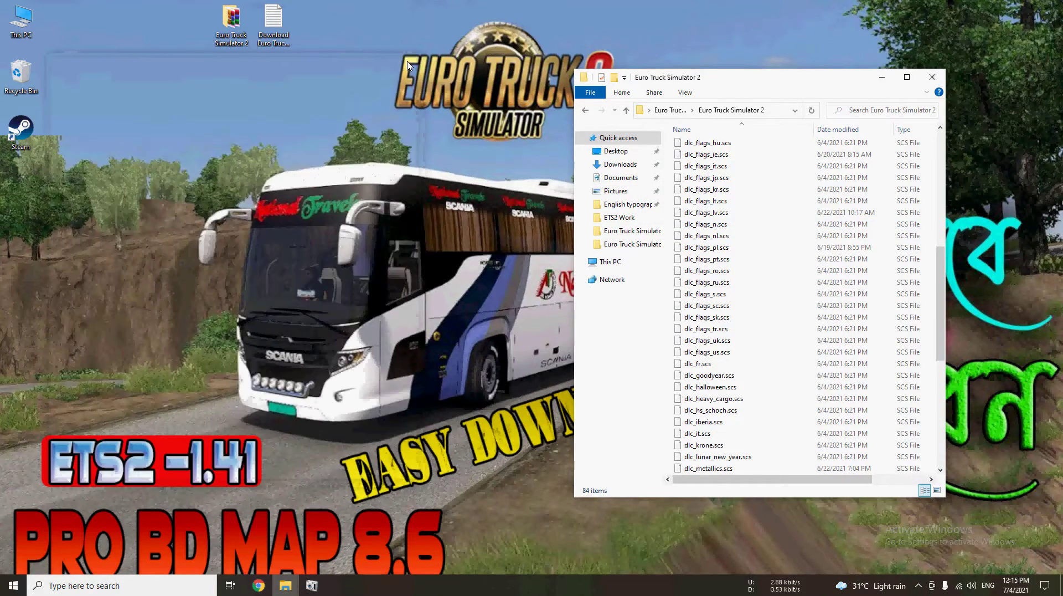
pyautogui.moveTo(826, 89); pyautogui.dragTo(707, 54)
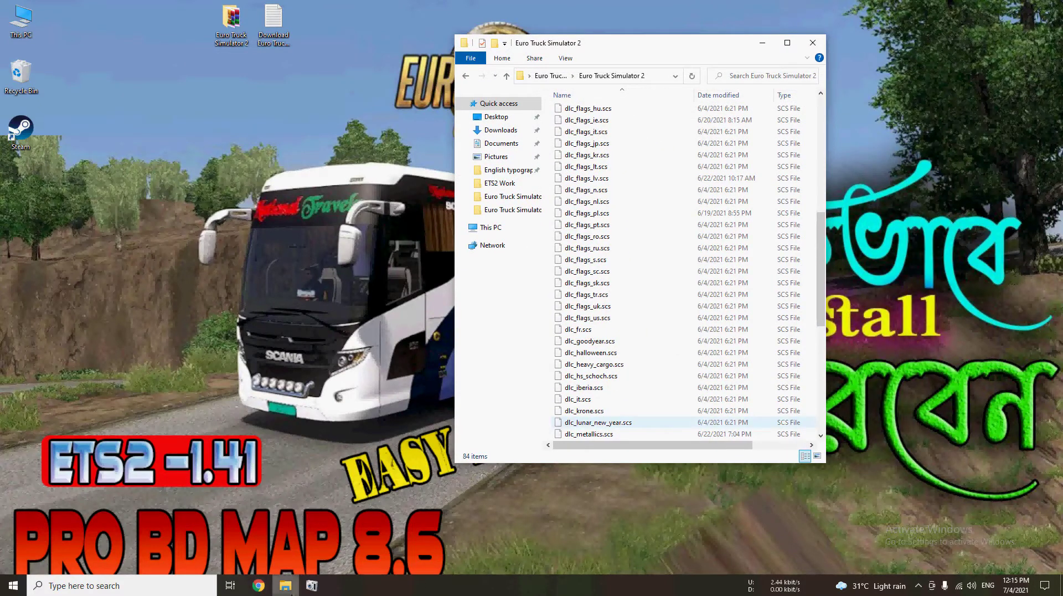
# Switch to Chrome, search Google for steam, and open the Steam store website in a maximized window.
pyautogui.click(259, 585)
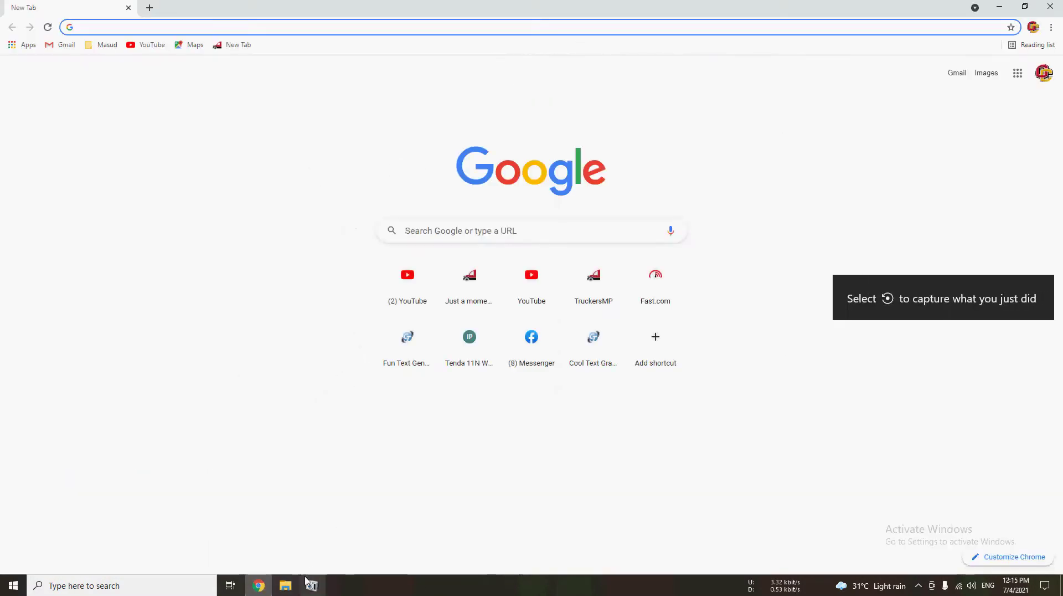
pyautogui.moveTo(504, 5); pyautogui.dragTo(540, 54)
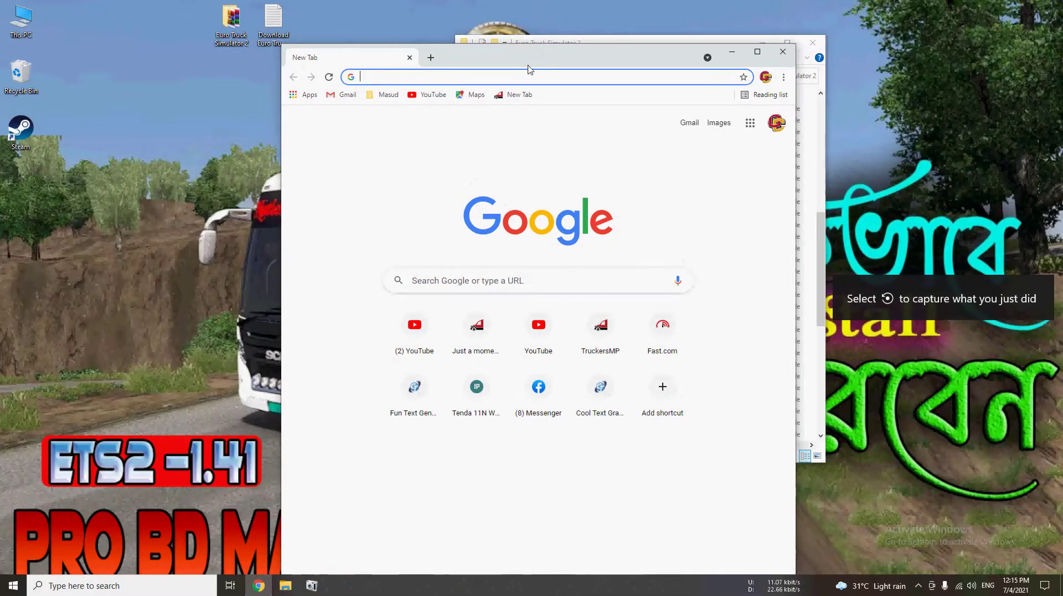
pyautogui.write('st')
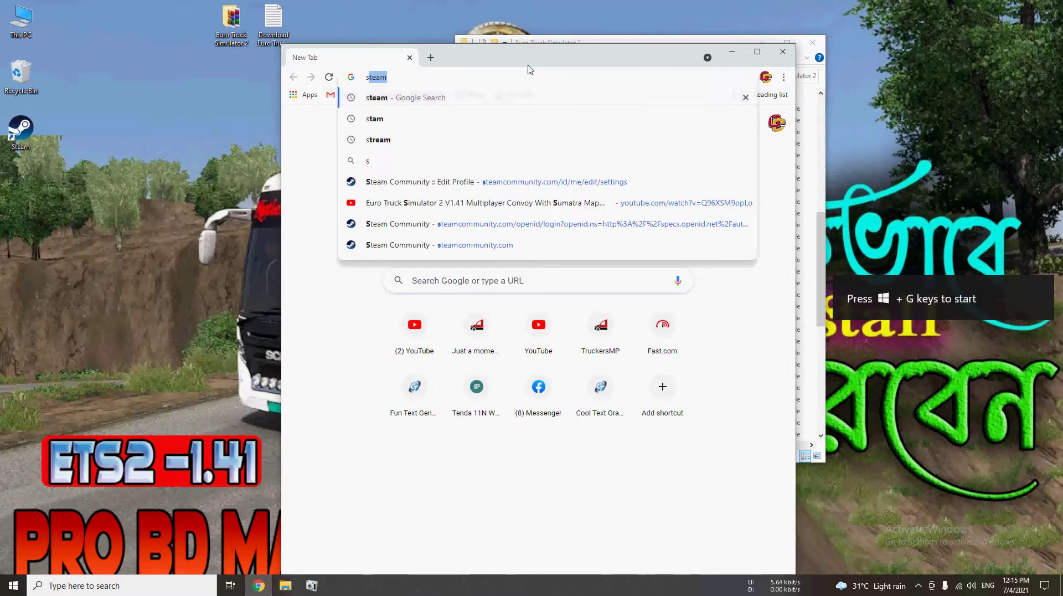
pyautogui.write('e')
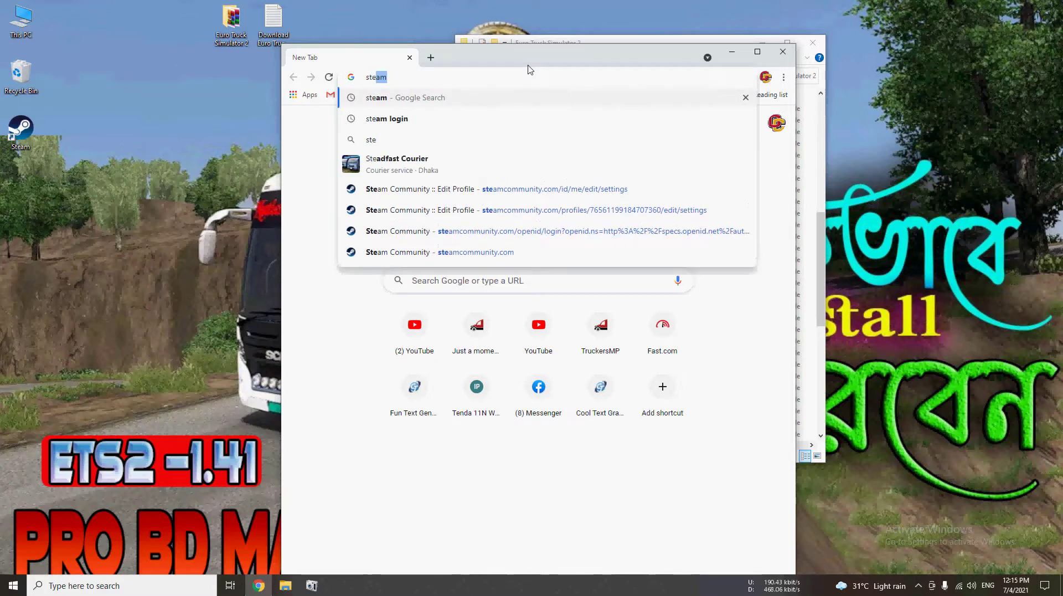
pyautogui.write('am')
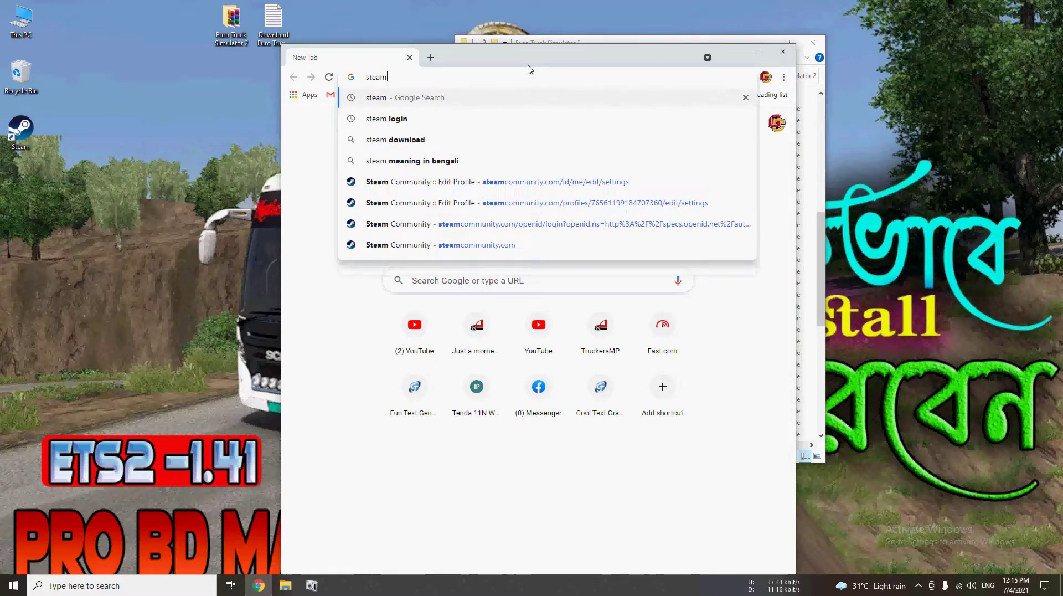
pyautogui.press('Return')
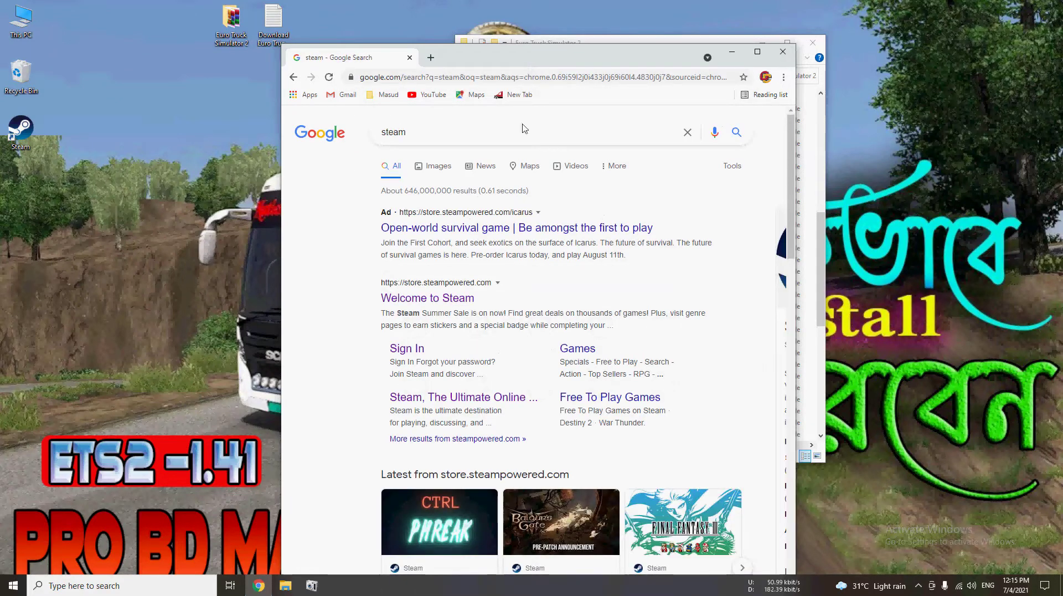
pyautogui.click(429, 300)
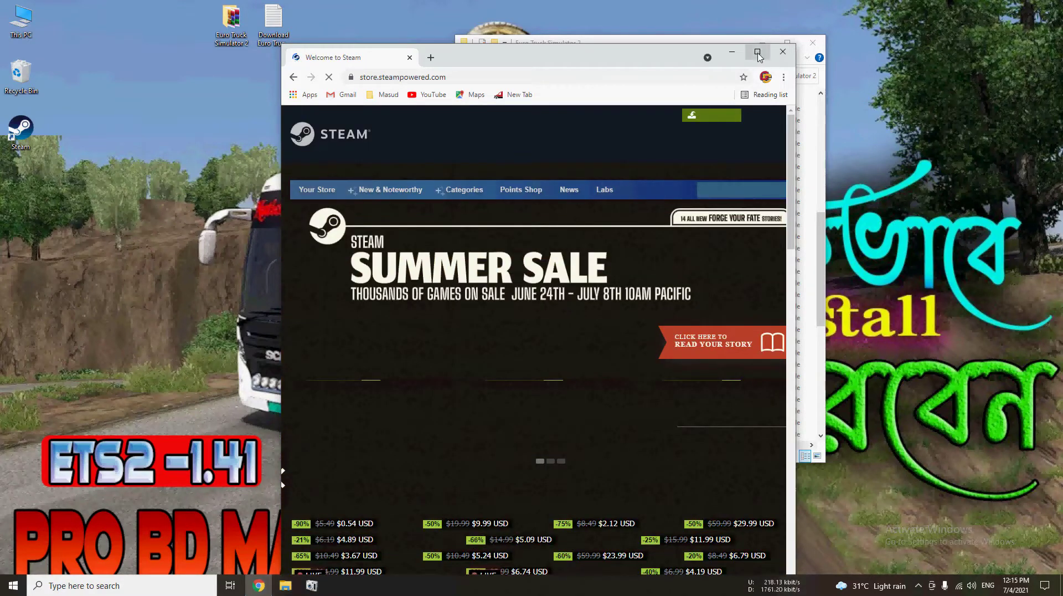
pyautogui.click(757, 52)
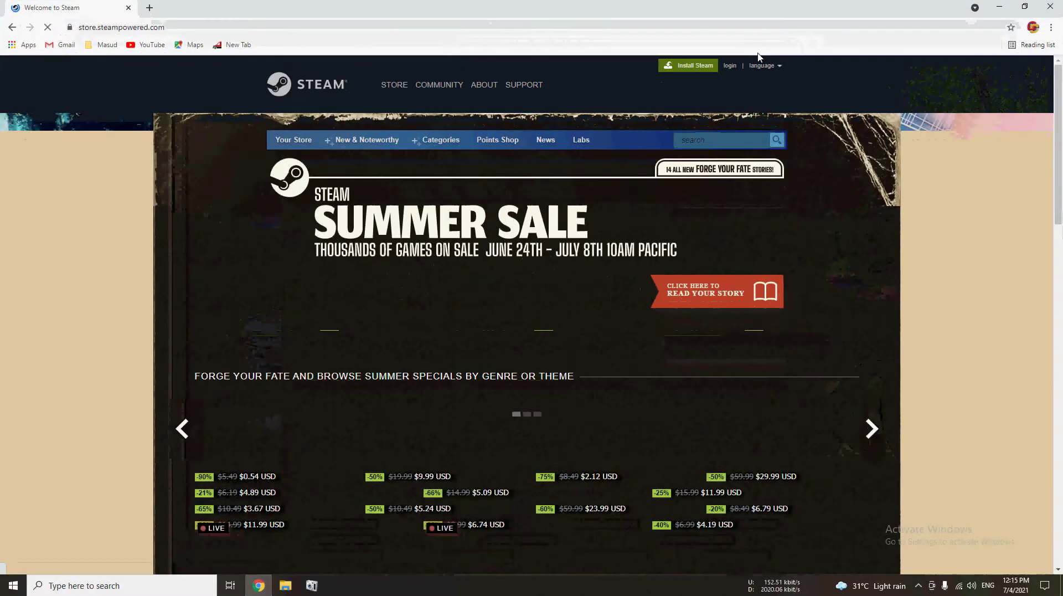
pyautogui.click(727, 66)
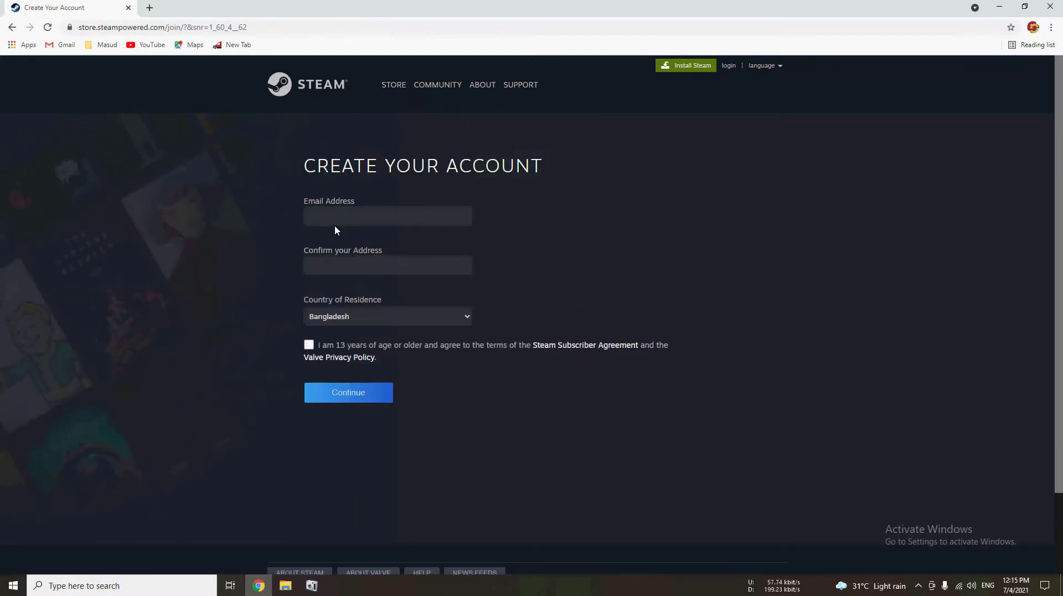
pyautogui.click(333, 220)
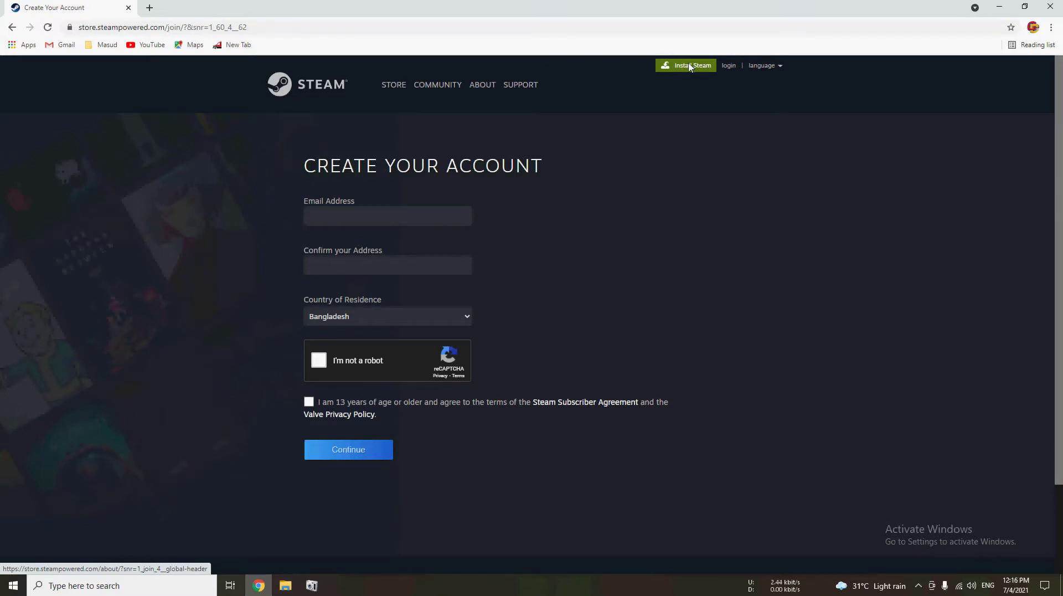
pyautogui.click(1048, 4)
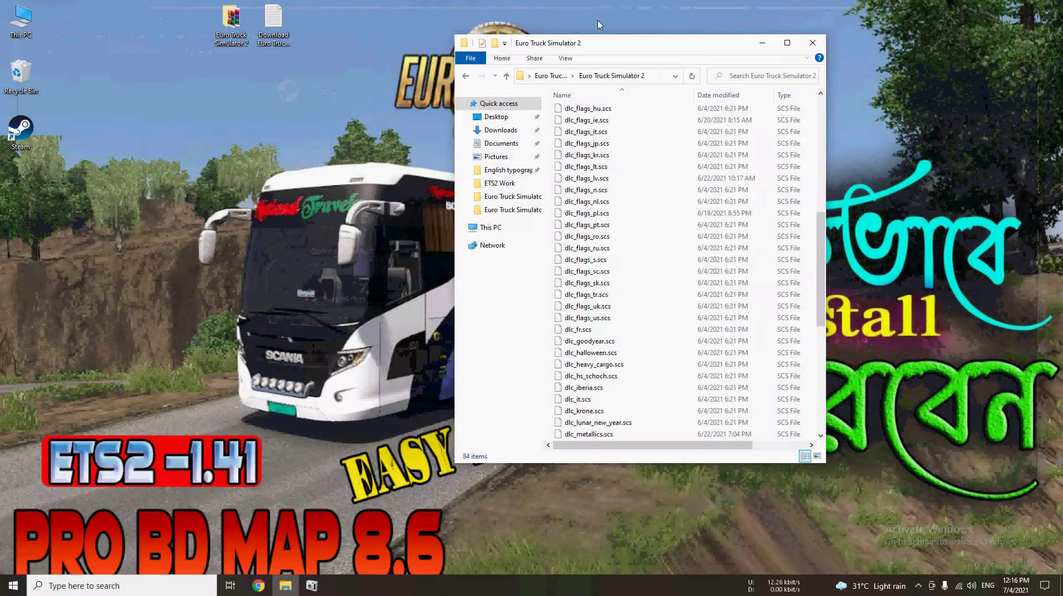
pyautogui.click(812, 43)
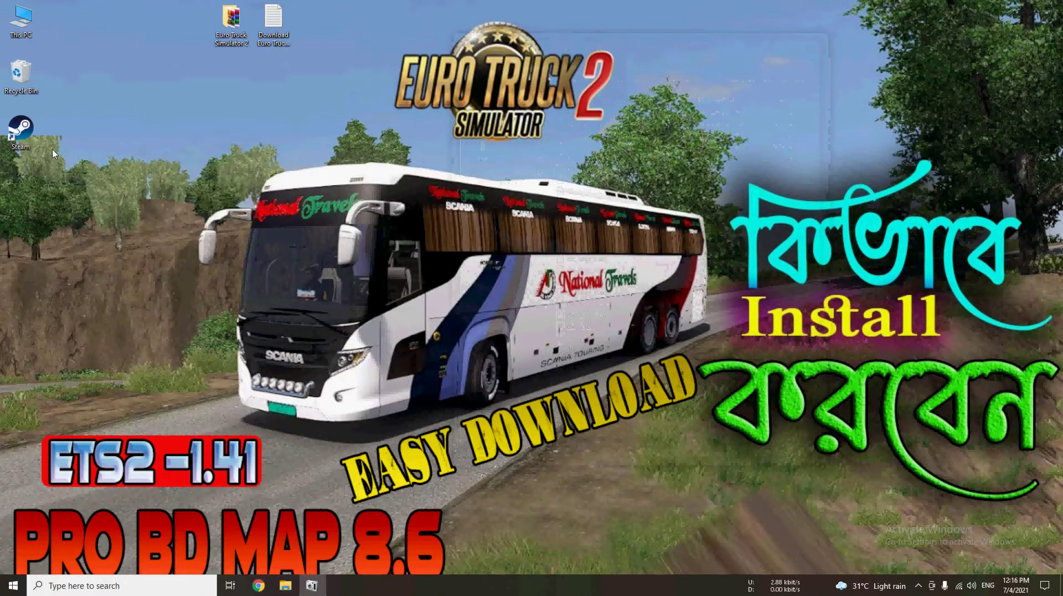
# Launch the Steam desktop client, view the account options, and close its window.
pyautogui.doubleClick(24, 131)
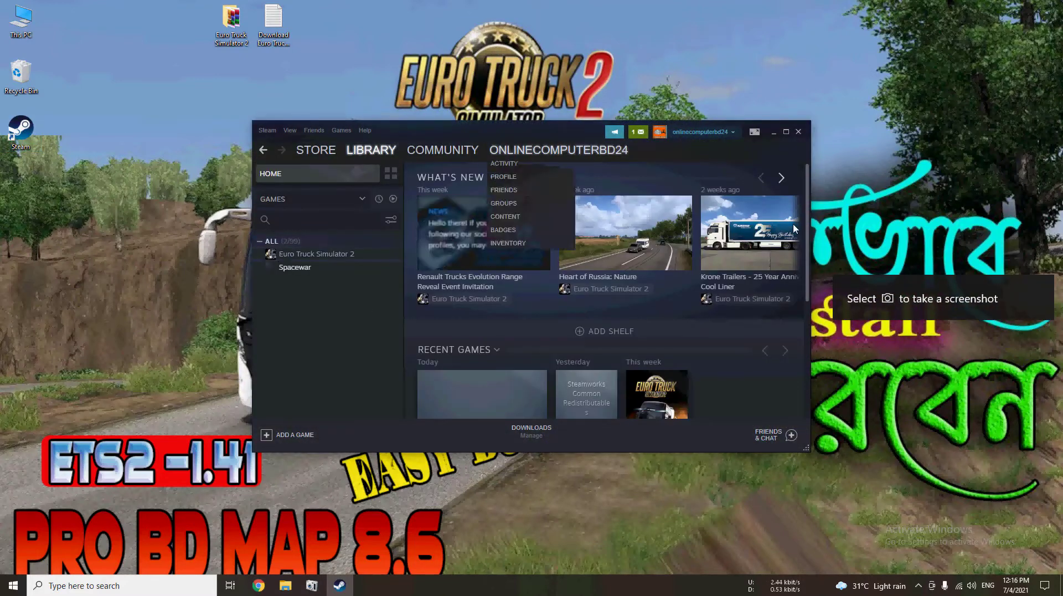
pyautogui.click(723, 132)
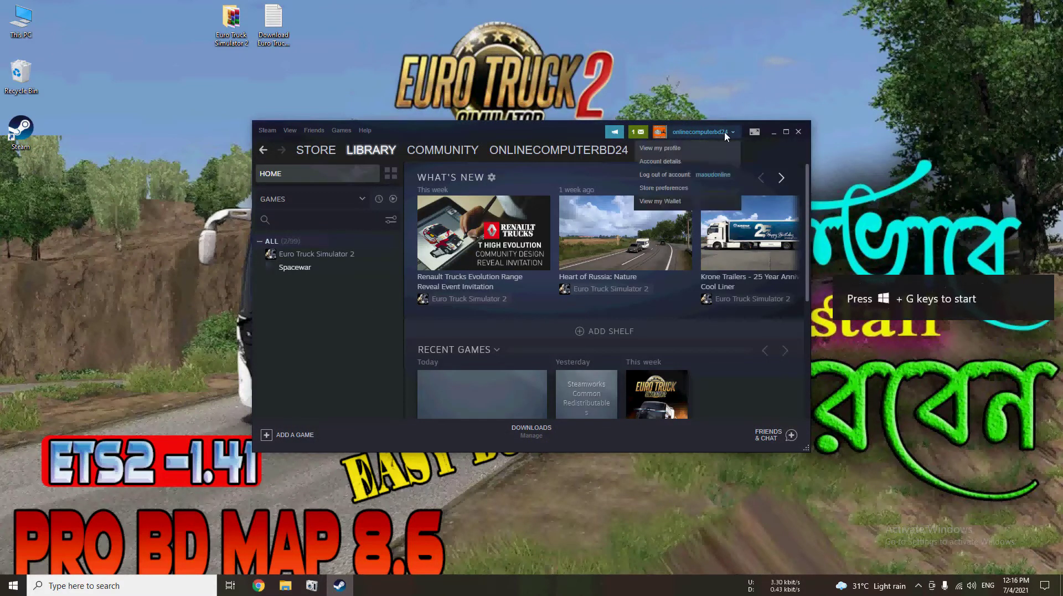
pyautogui.click(798, 132)
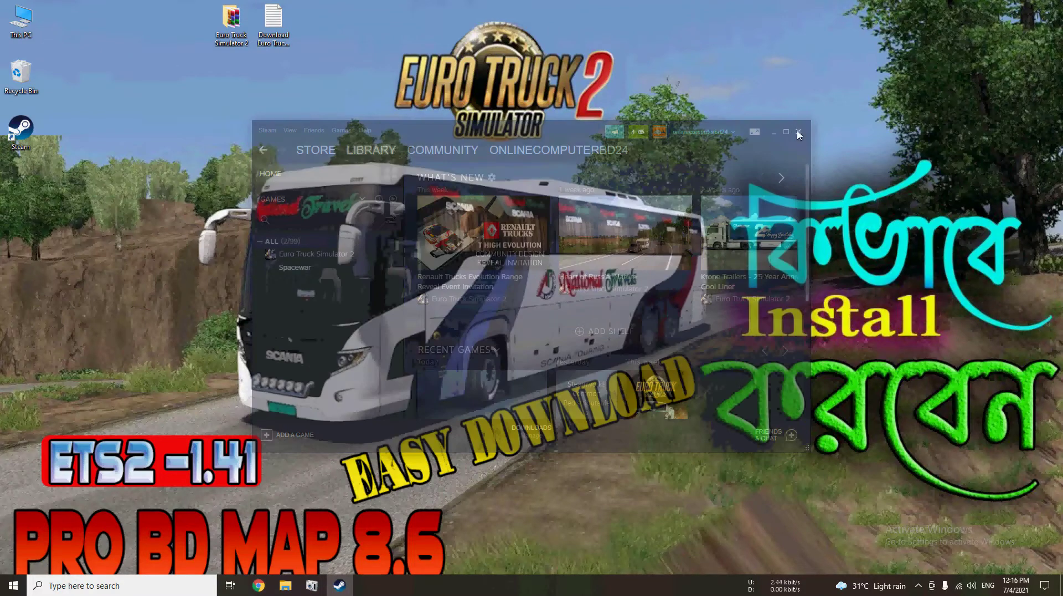
# Create a desktop shortcut to the eurotrucks2 application in the game's bin\win_x64 folder, and close the folder window.
pyautogui.doubleClick(224, 26)
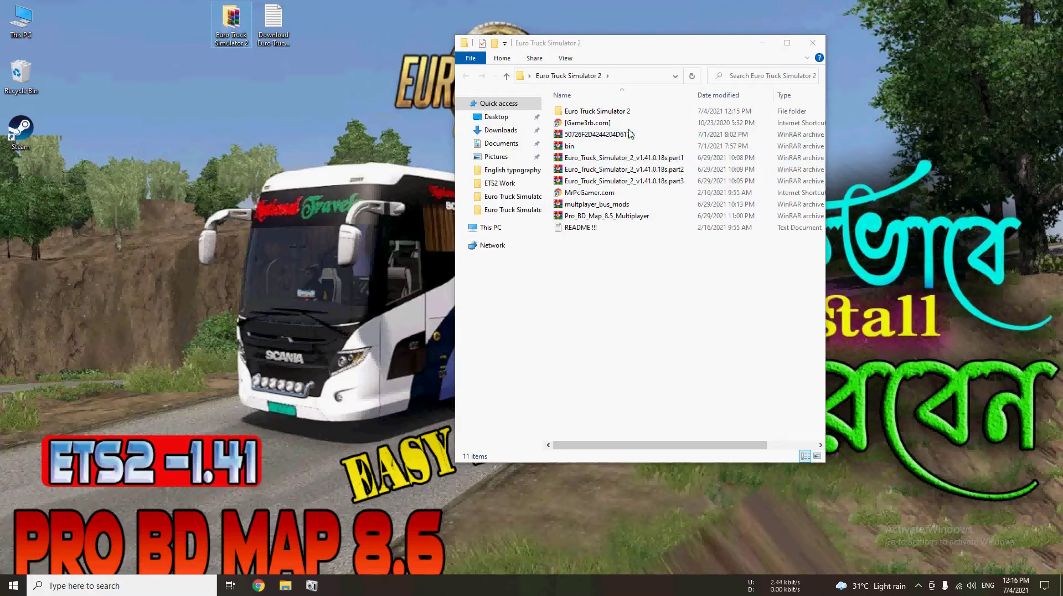
pyautogui.doubleClick(620, 113)
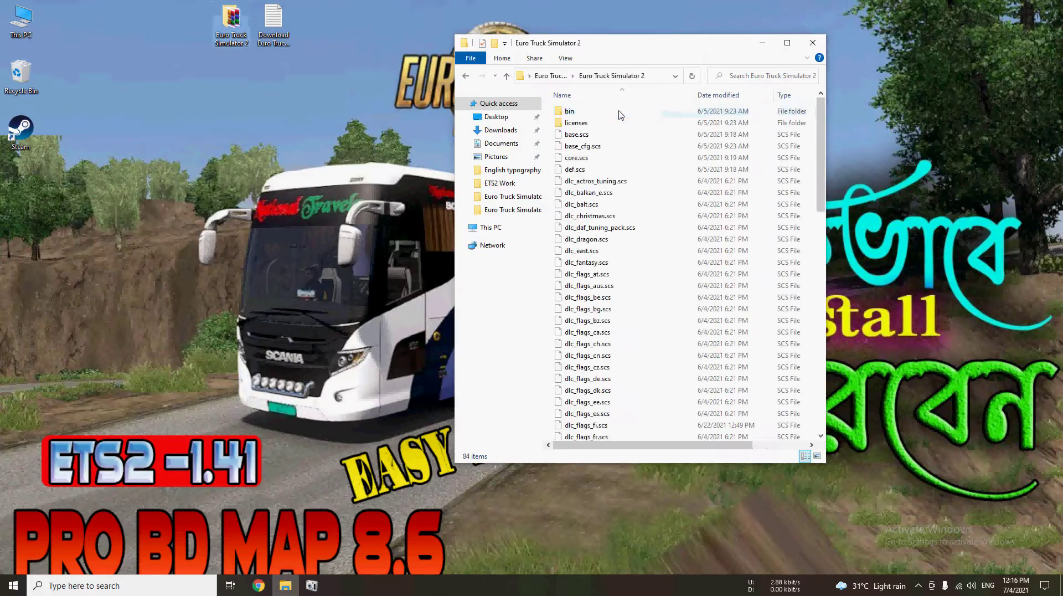
pyautogui.doubleClick(578, 112)
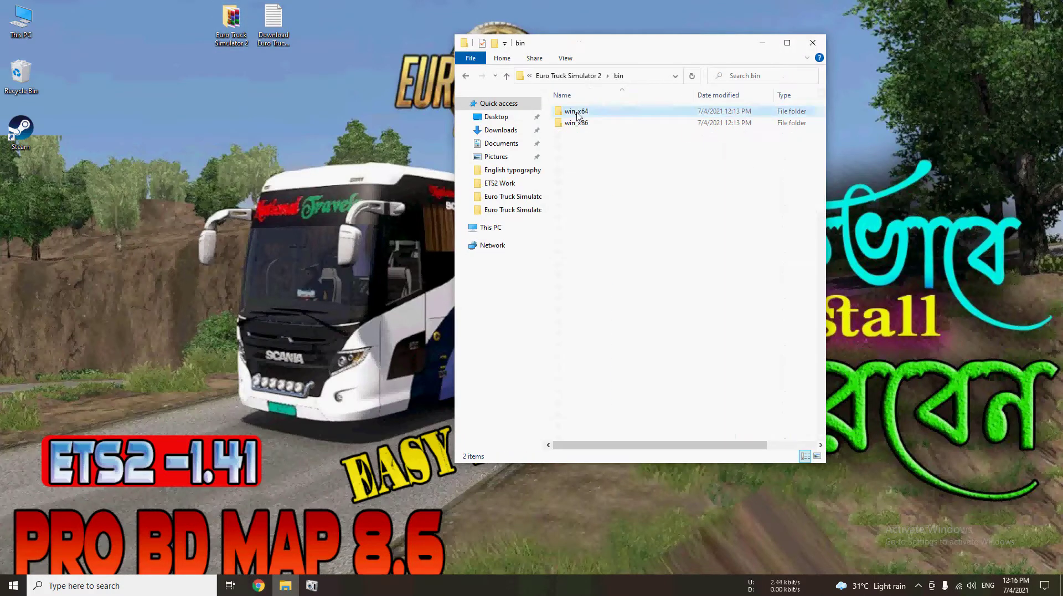
pyautogui.doubleClick(578, 113)
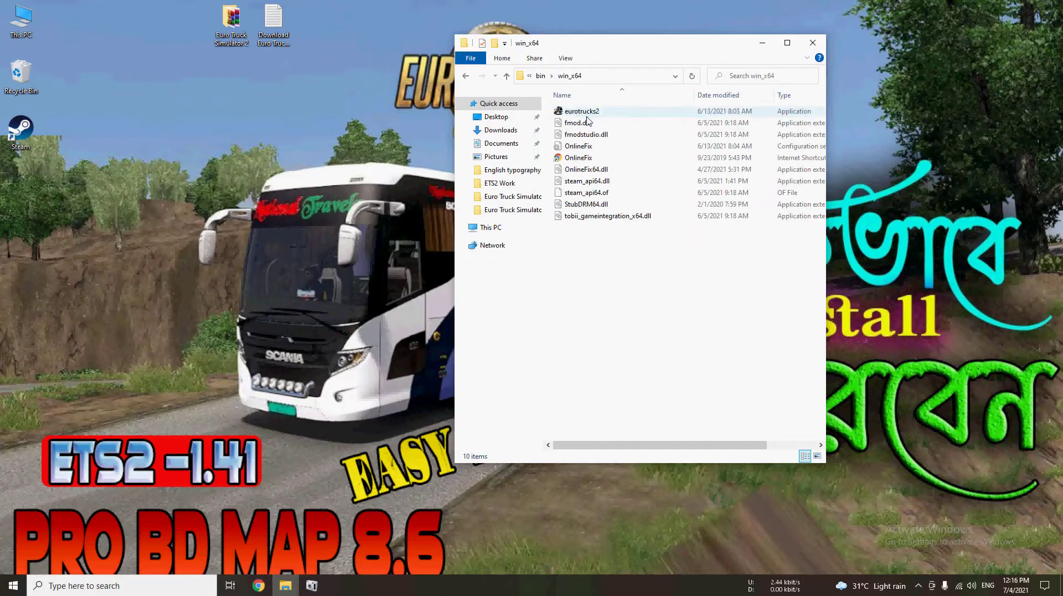
pyautogui.rightClick(571, 114)
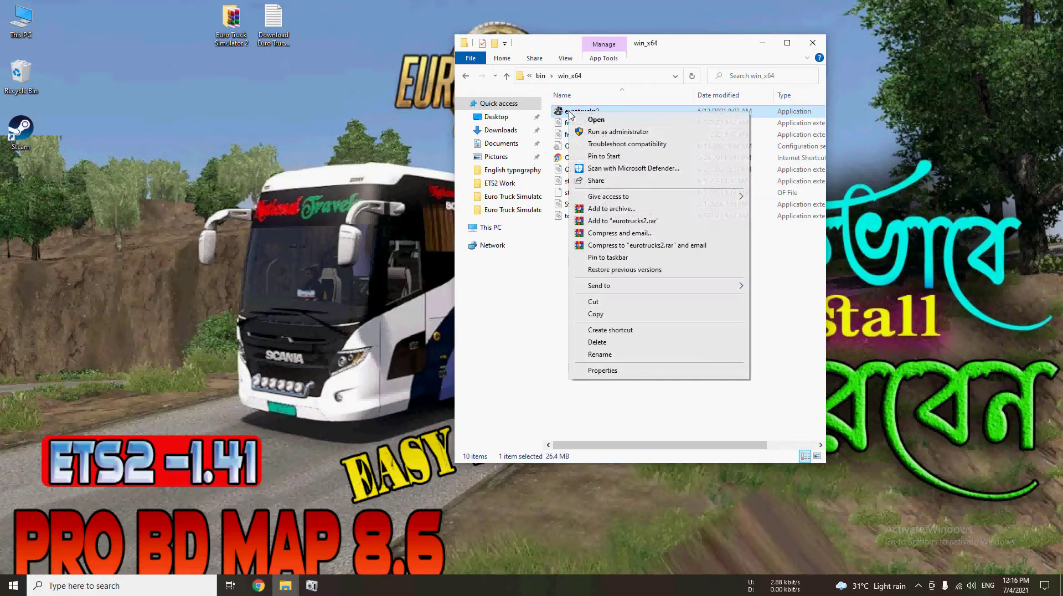
pyautogui.moveTo(733, 288)
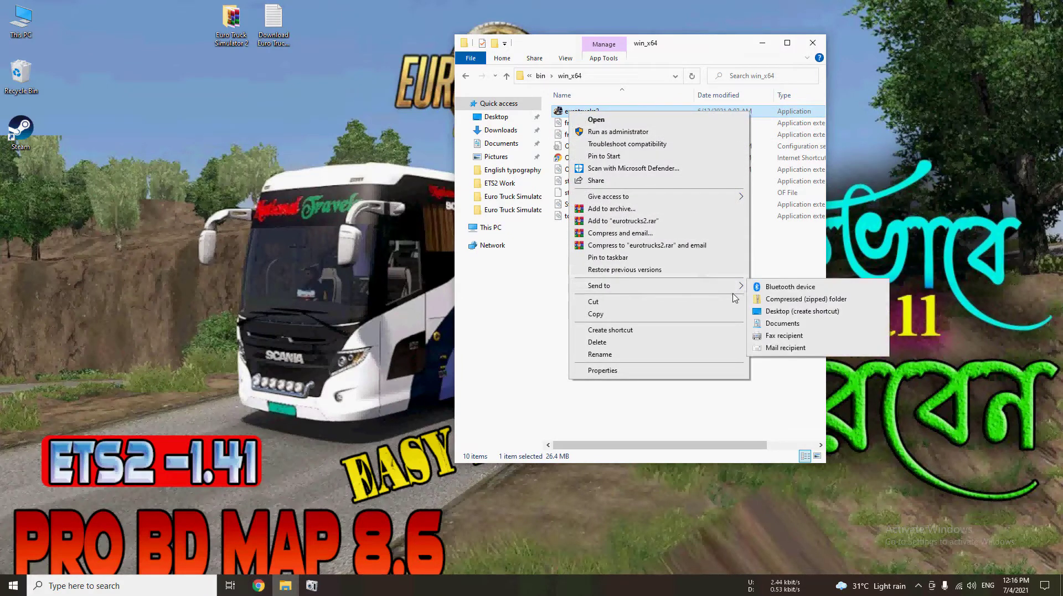
pyautogui.click(783, 312)
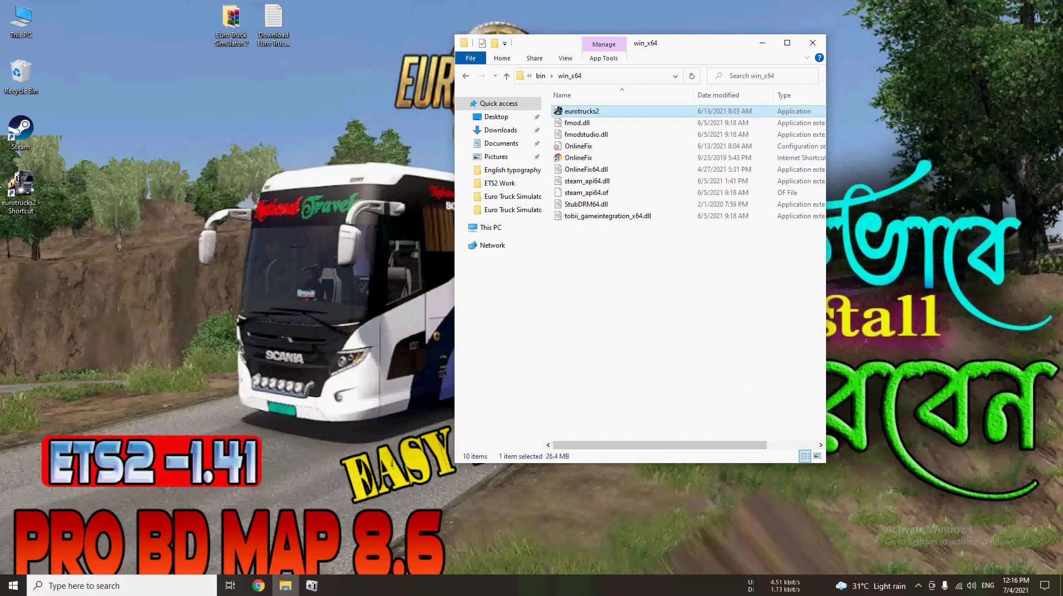
pyautogui.click(821, 49)
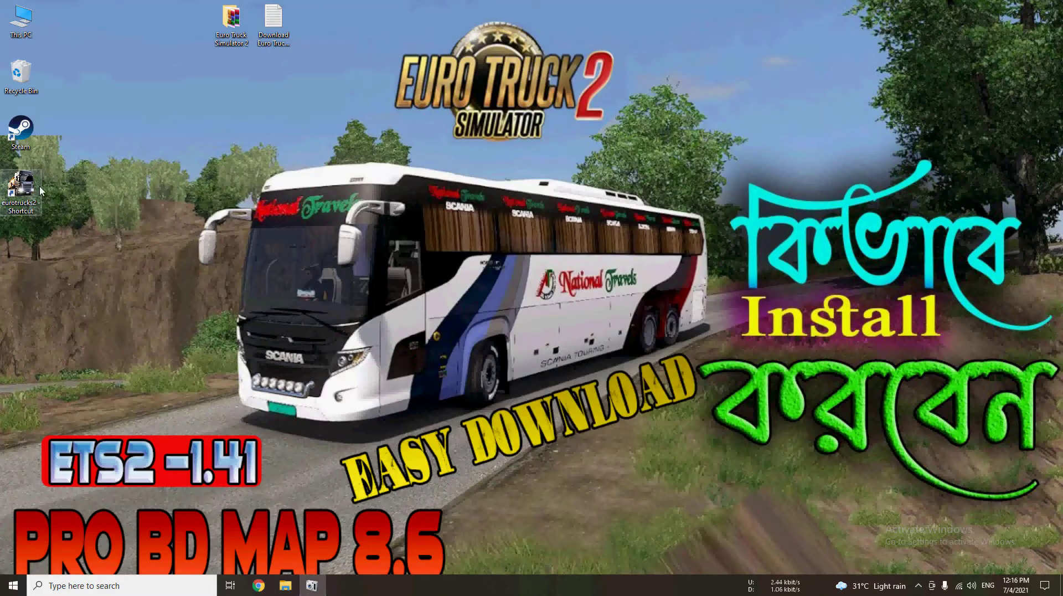
# Launch the game from its desktop shortcut and allow automatic checking for game updates and news.
pyautogui.doubleClick(22, 185)
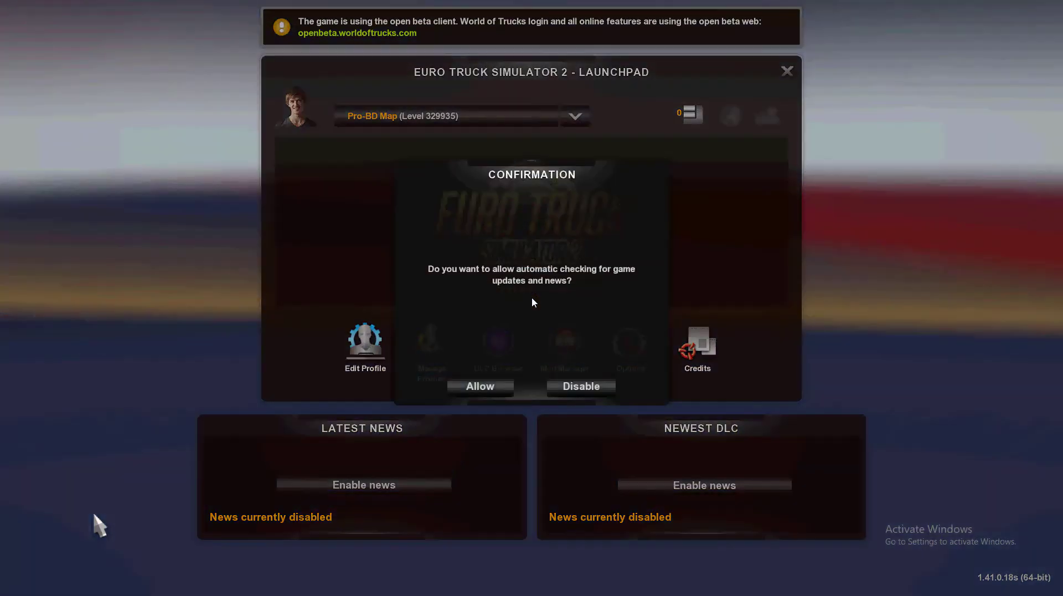
pyautogui.click(480, 387)
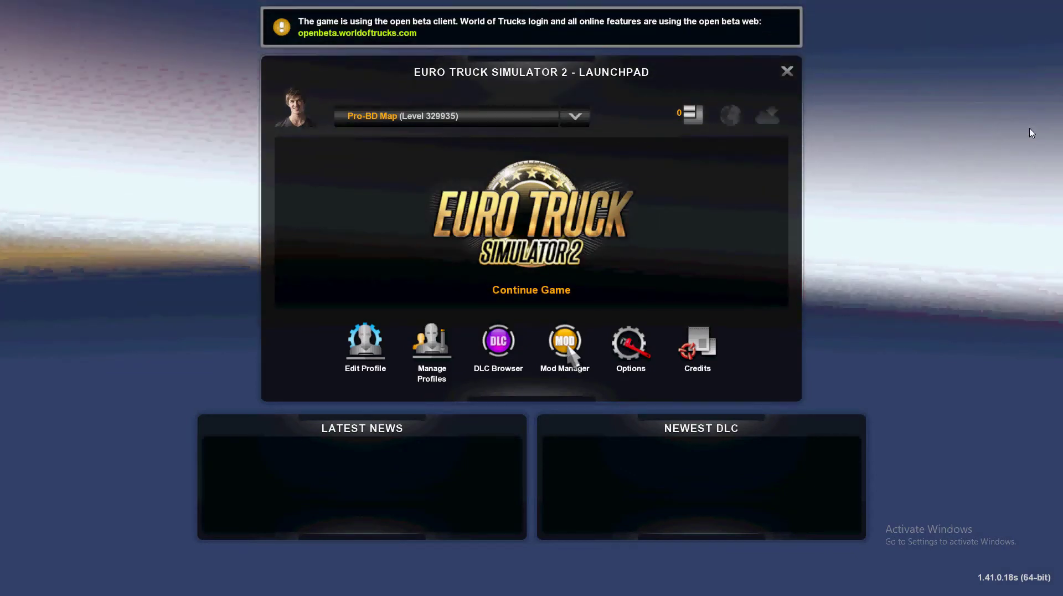
# View the available and active mods in the Mod Manager, exit it, and allow the Image Spotlight feature.
pyautogui.click(567, 346)
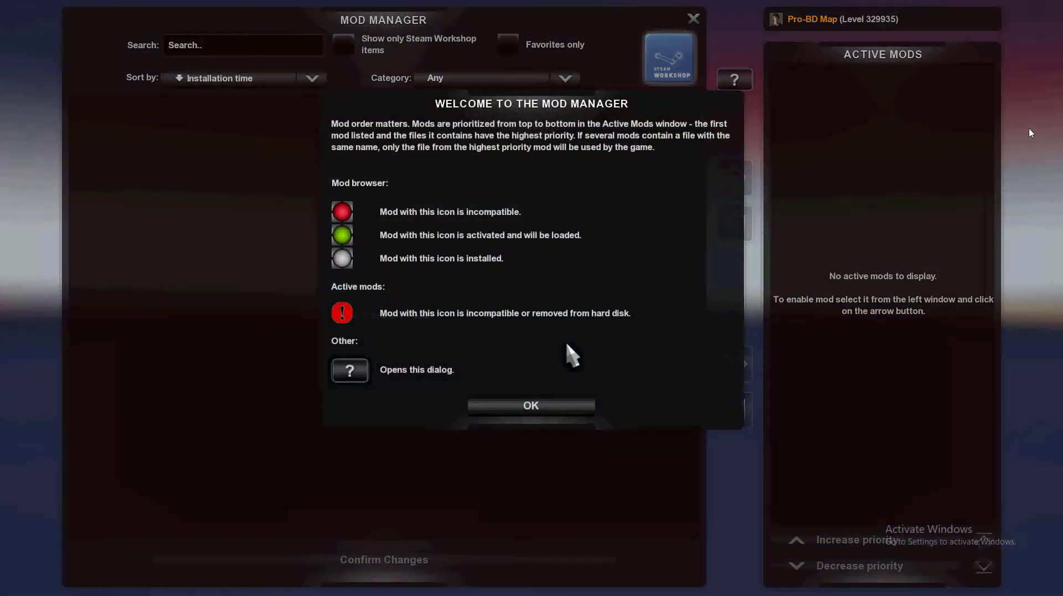
pyautogui.click(518, 410)
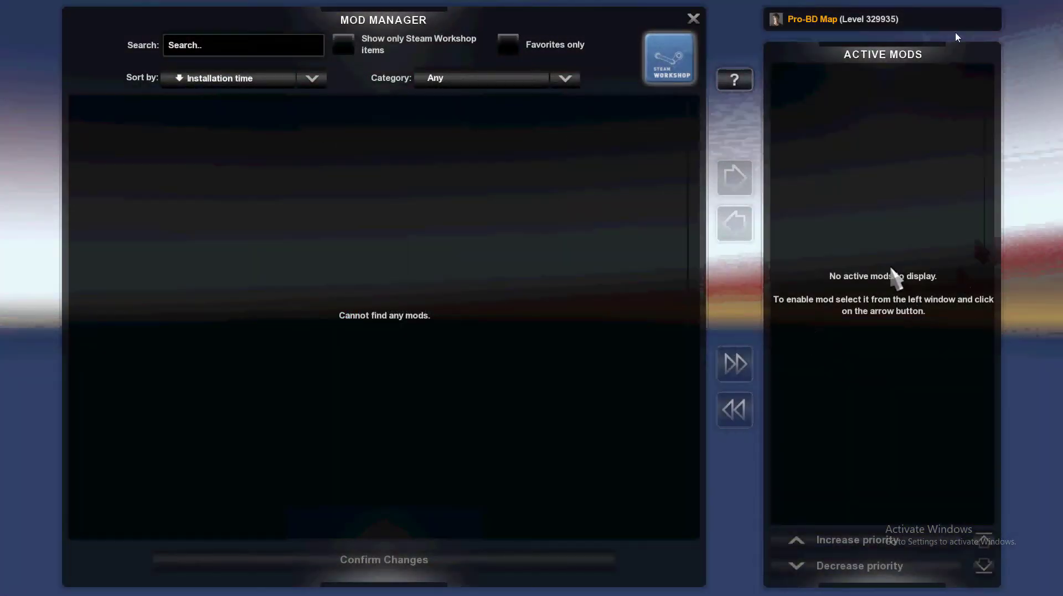
pyautogui.press('Escape')
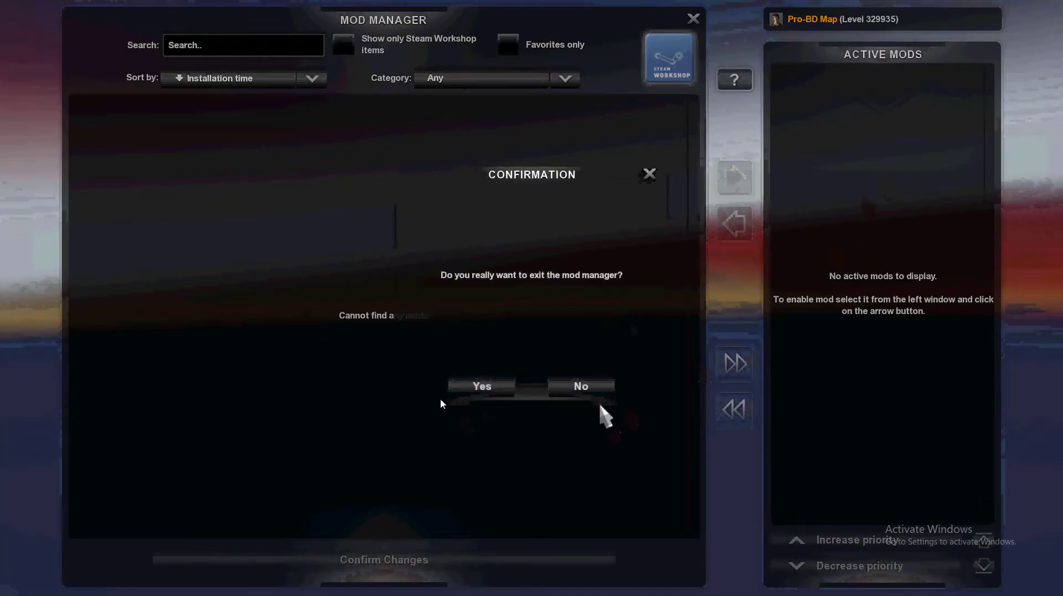
pyautogui.click(501, 384)
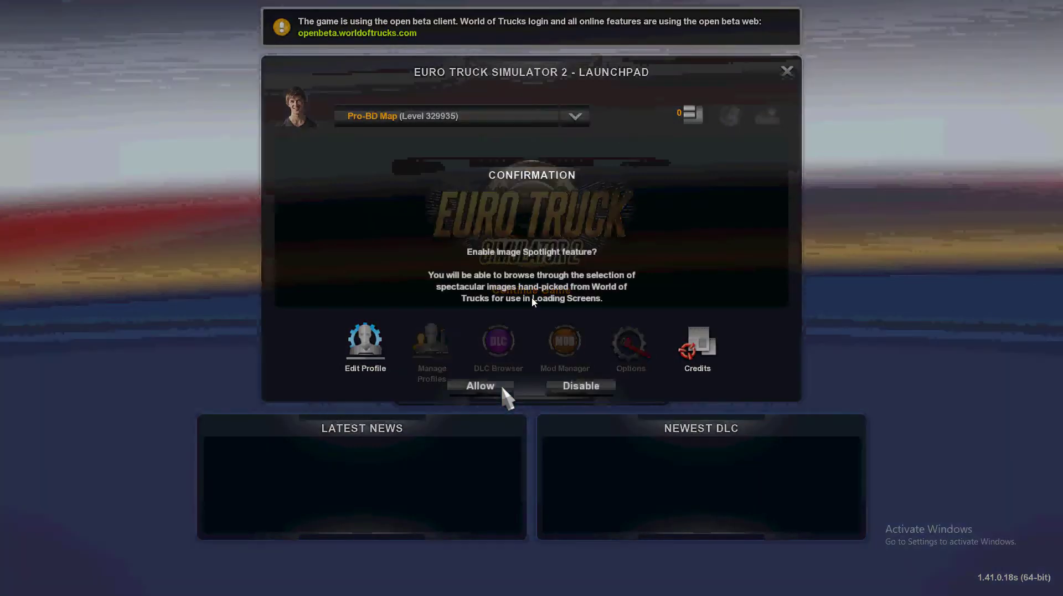
pyautogui.click(482, 384)
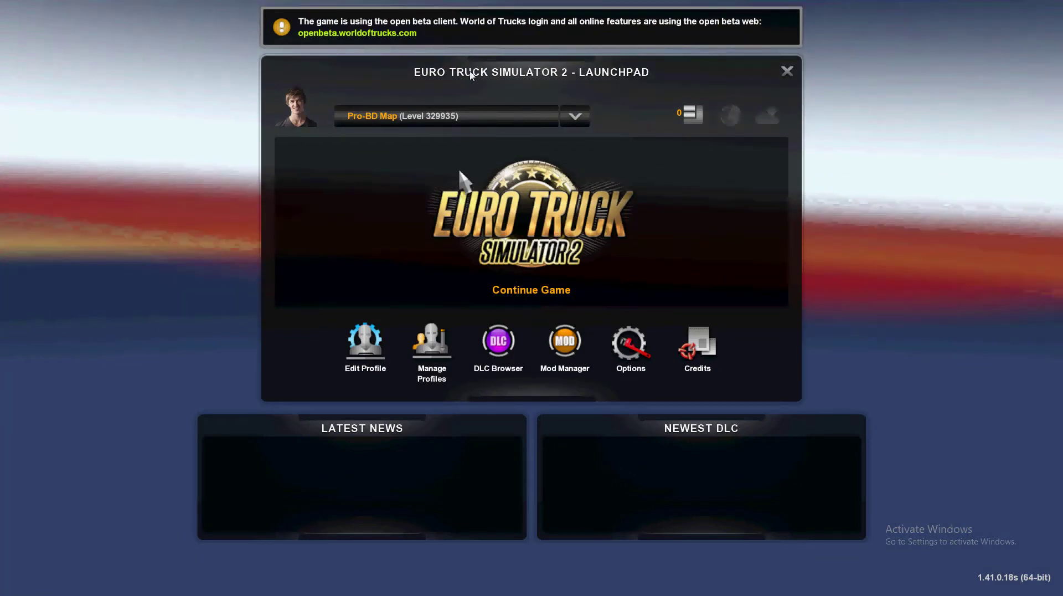
# Continue the game with the Pro-BD Map profile and start driving.
pyautogui.click(432, 116)
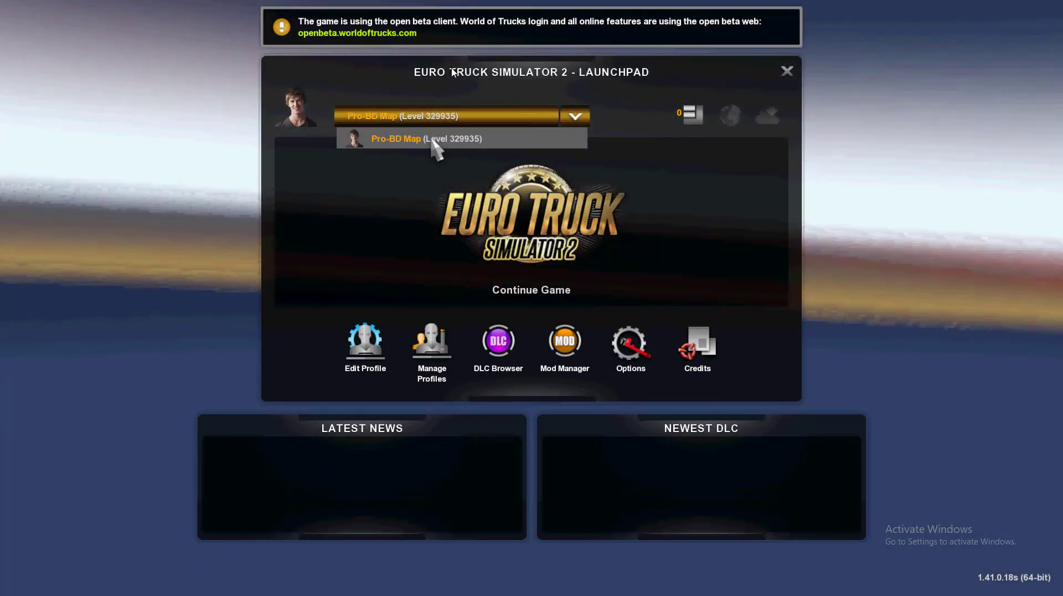
pyautogui.moveTo(453, 145)
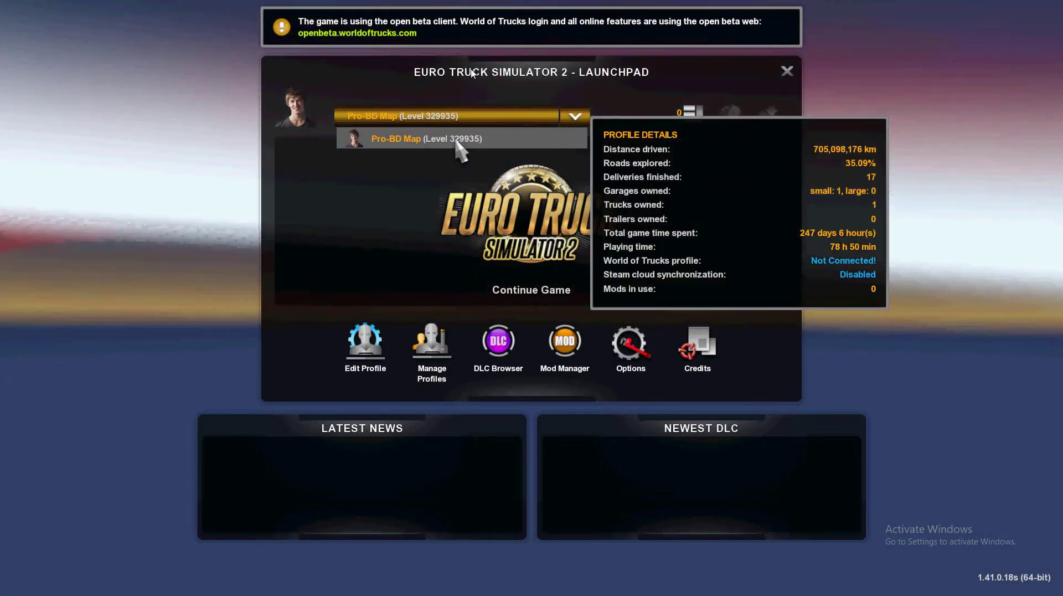
pyautogui.click(457, 146)
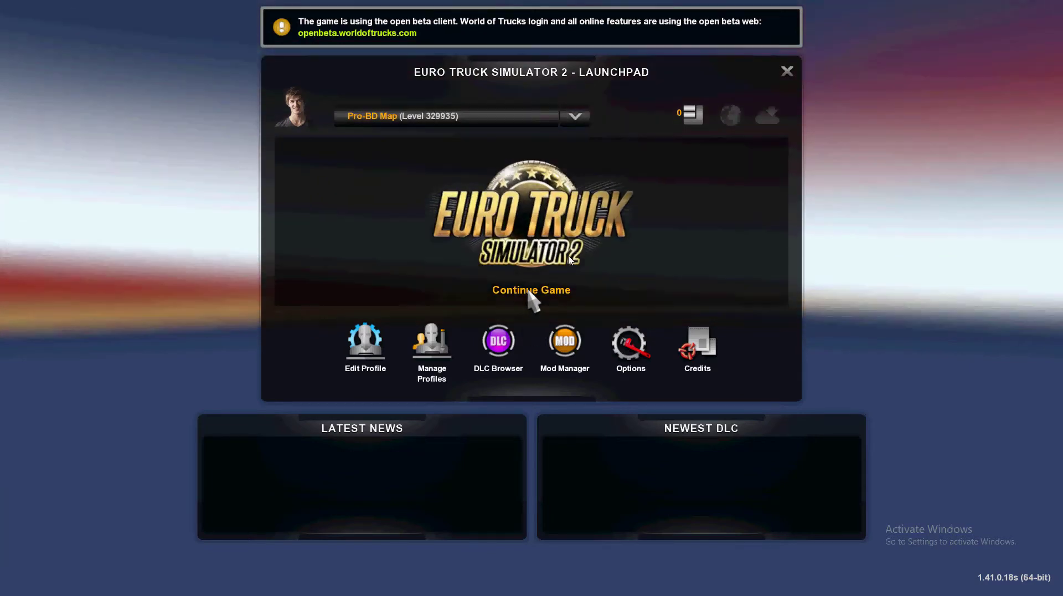
pyautogui.click(580, 227)
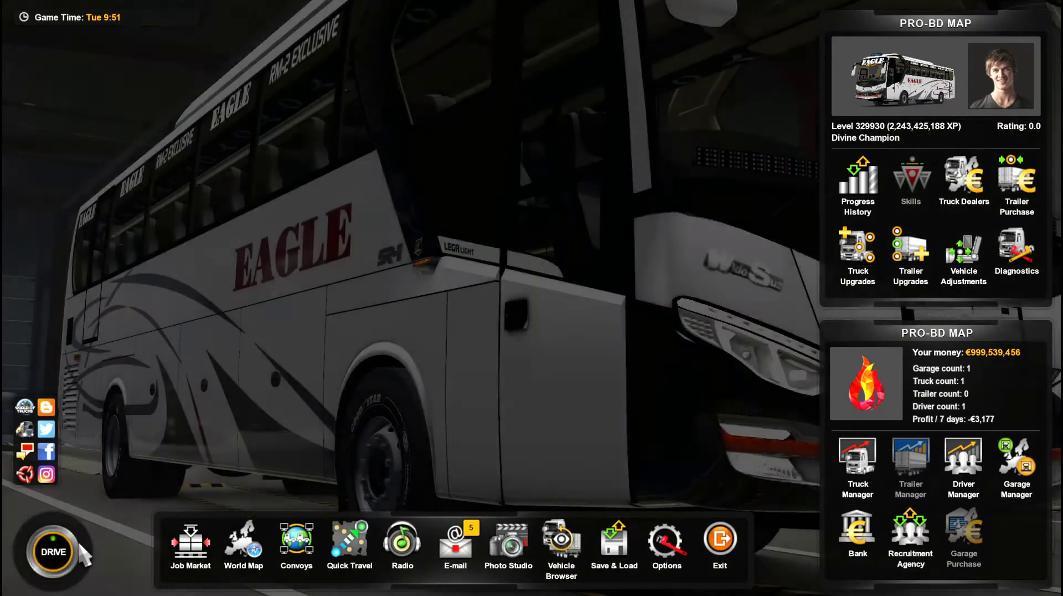
pyautogui.click(81, 546)
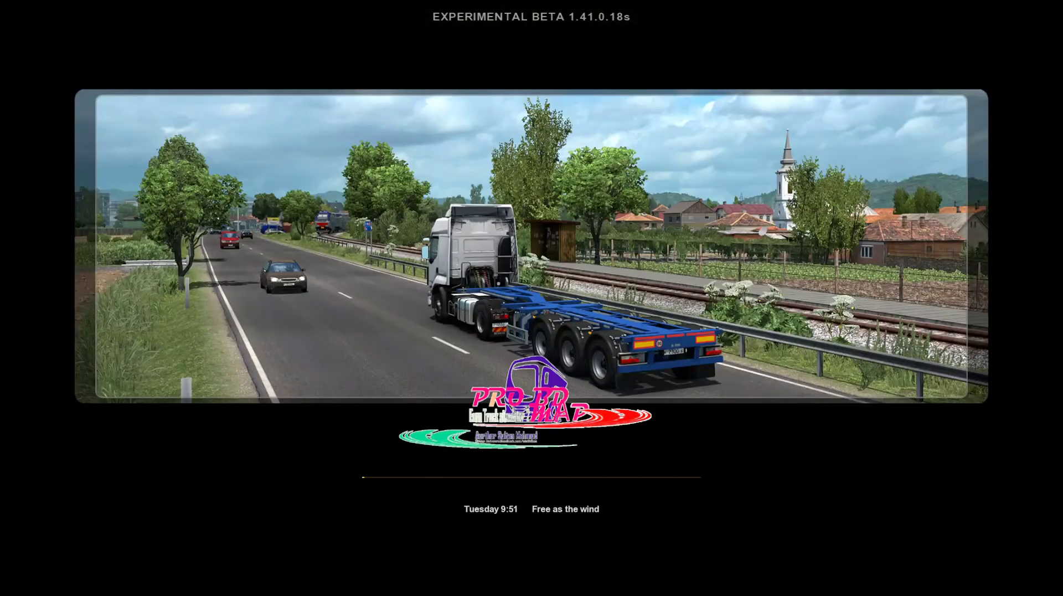